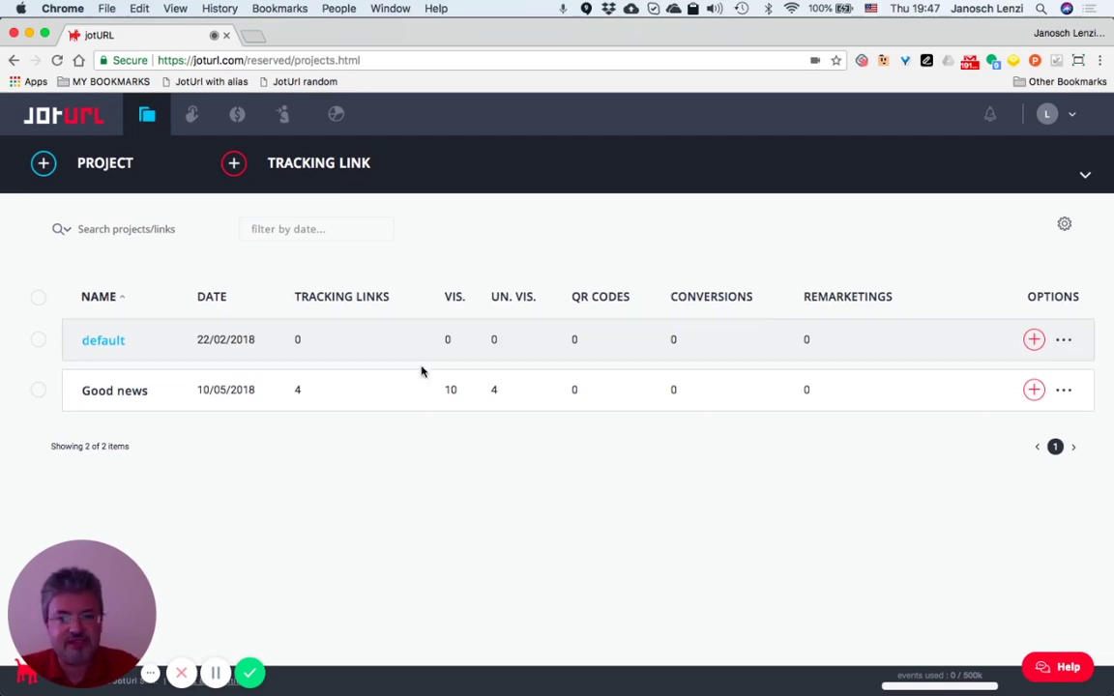
Start a new call to action for the jo.my/podcasting tracking link in the Good news project
click(141, 392)
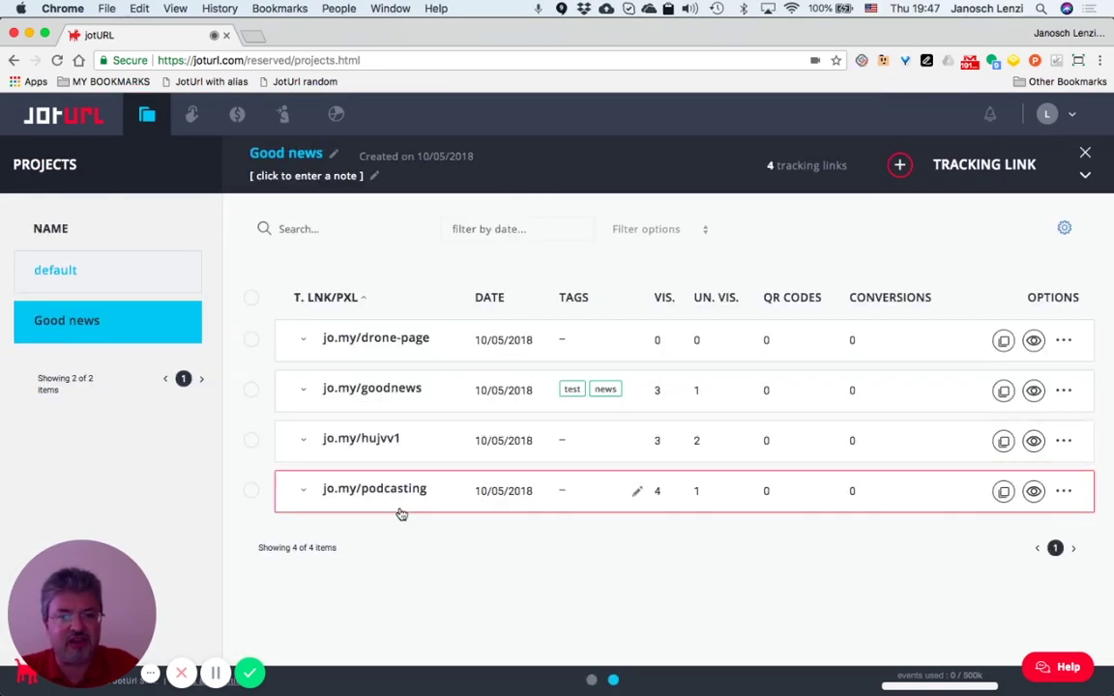
click(396, 494)
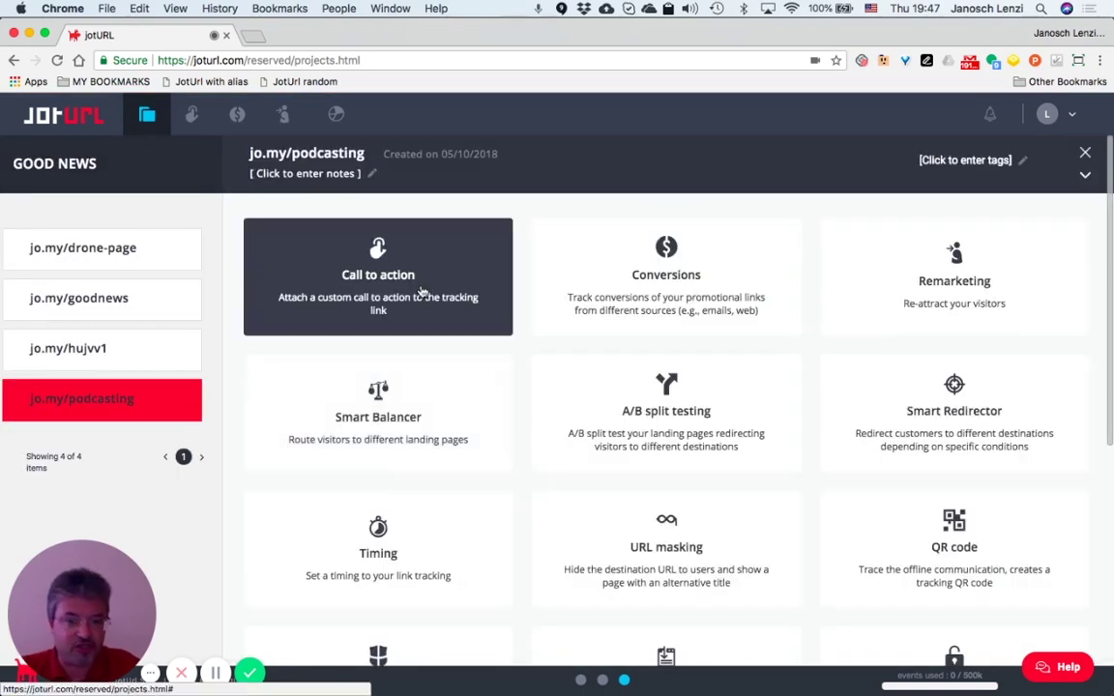
click(422, 292)
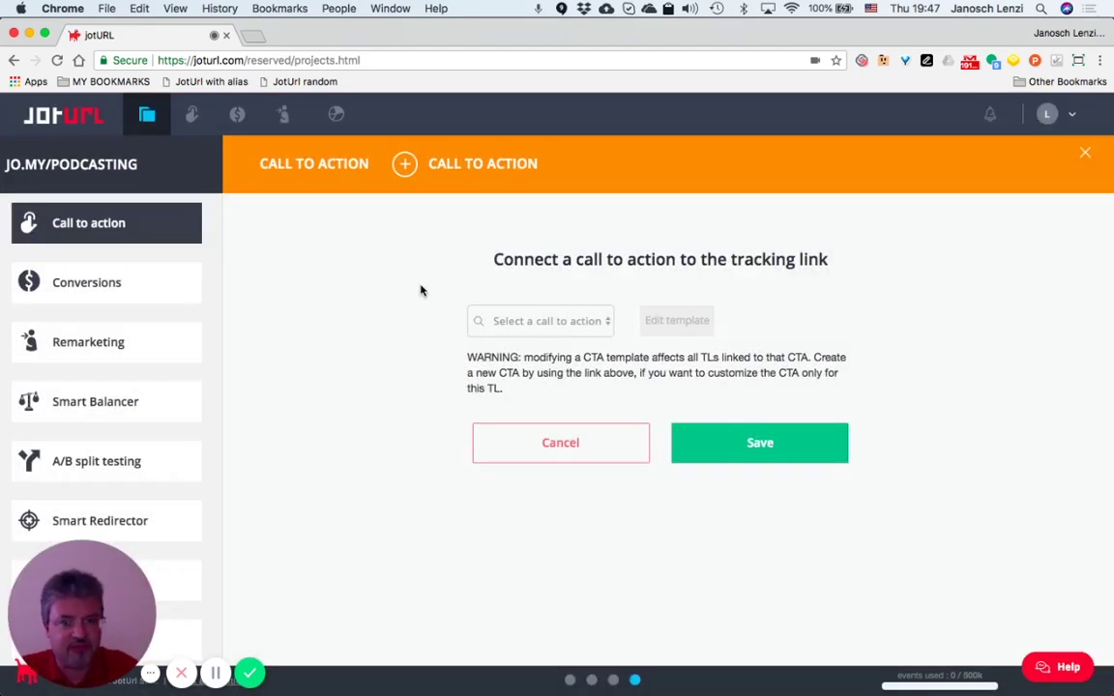
click(593, 326)
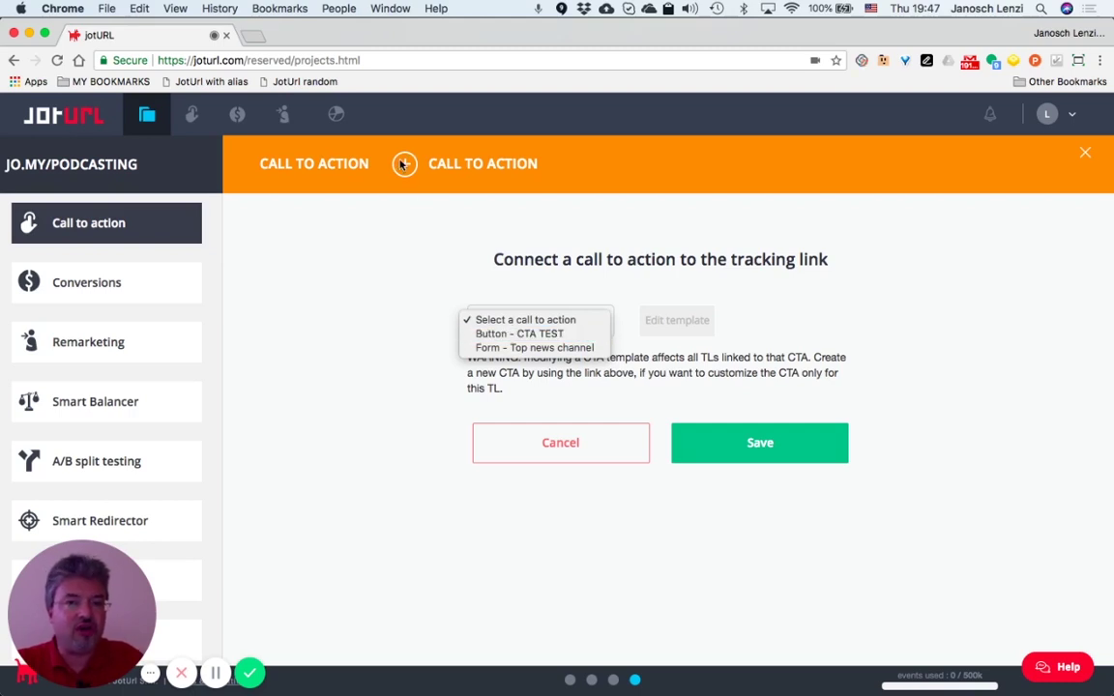
click(385, 258)
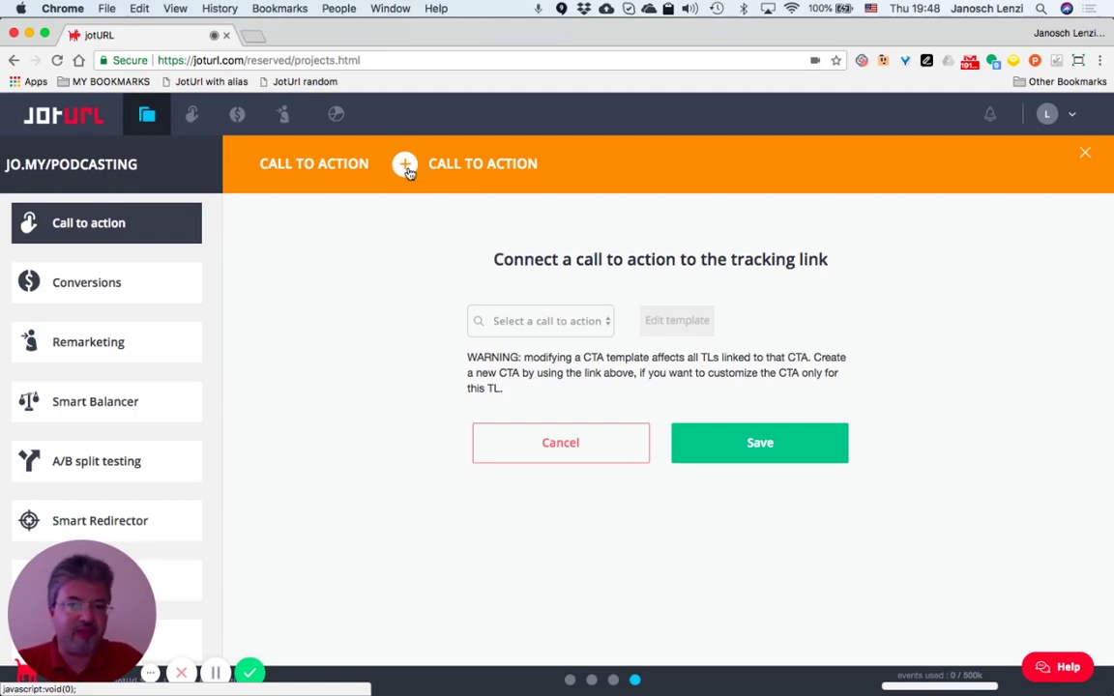
click(406, 168)
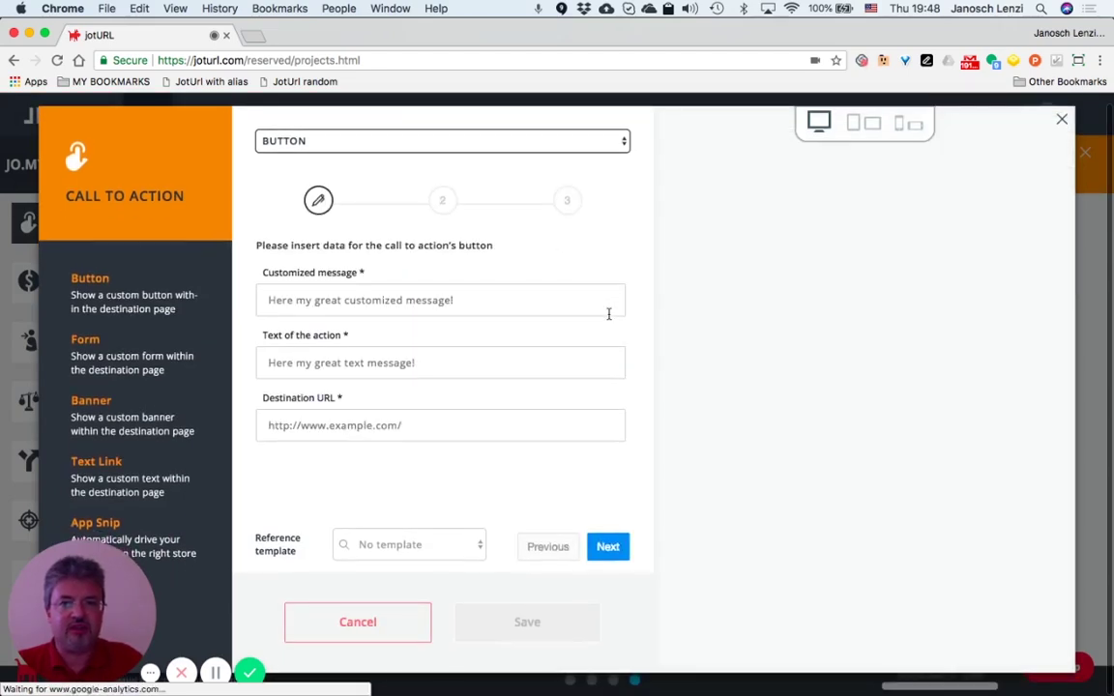
Keep Button as the call-to-action type, with the customized message "Get the podcast guide" and the action text "download it"
click(445, 143)
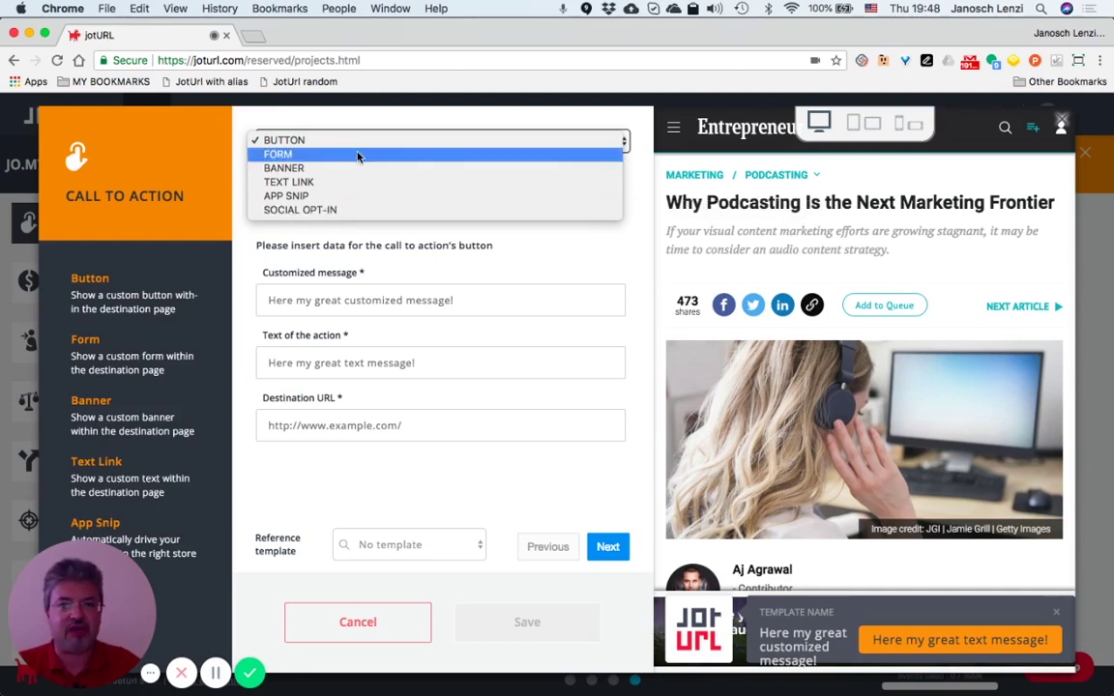
click(317, 142)
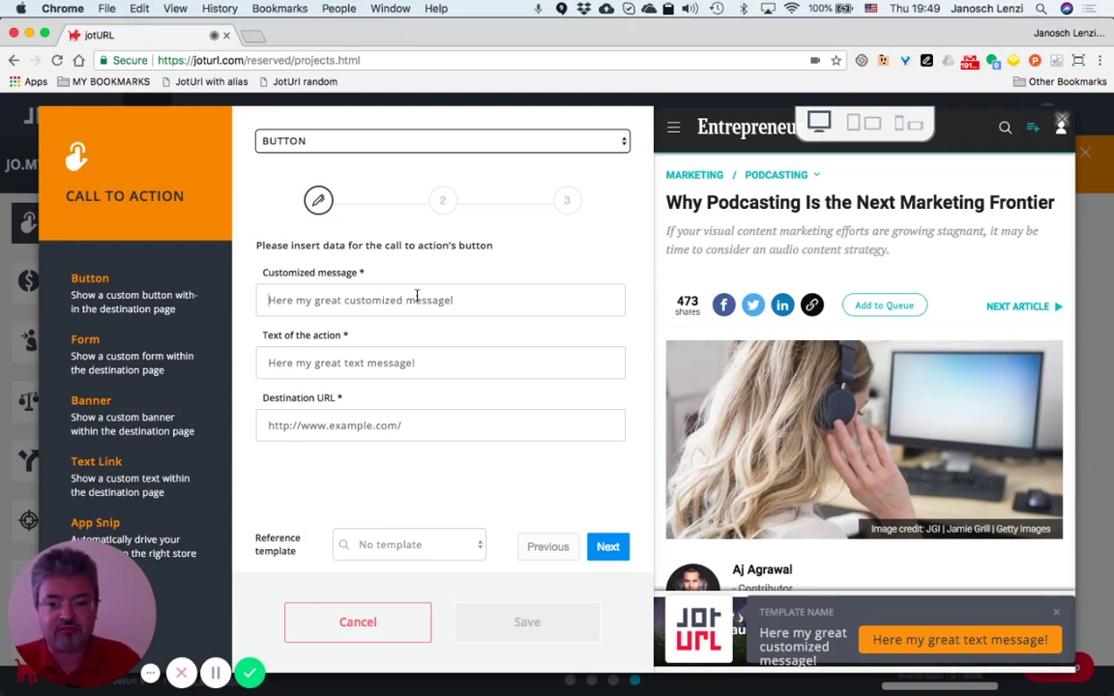
text(Get the )
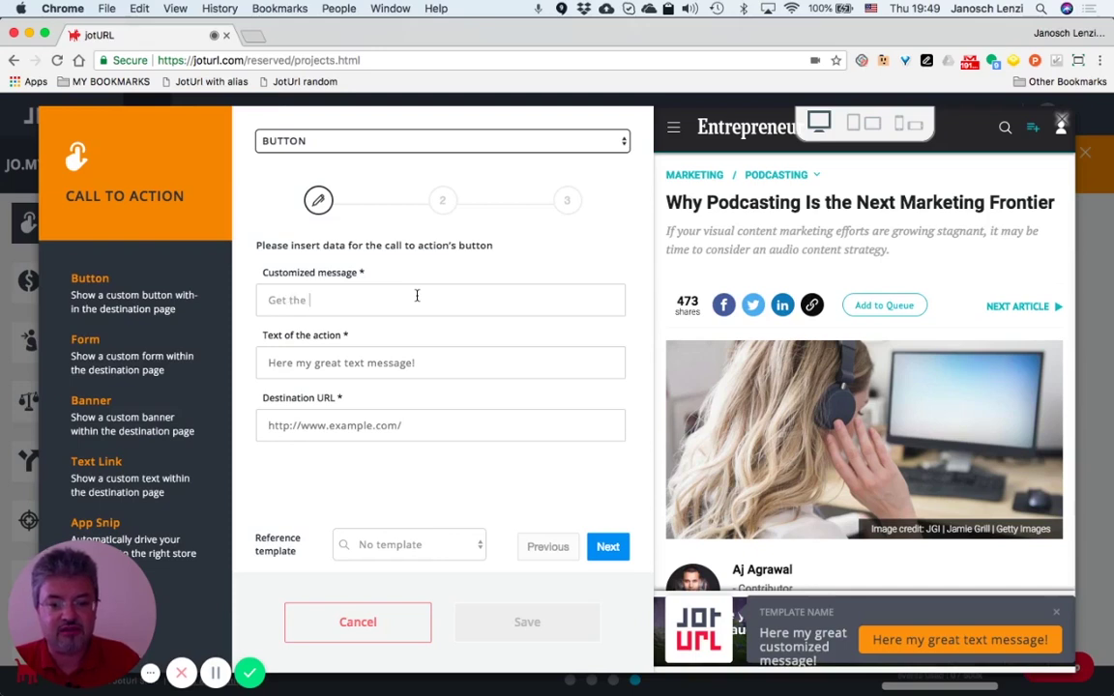
text(podcast guide)
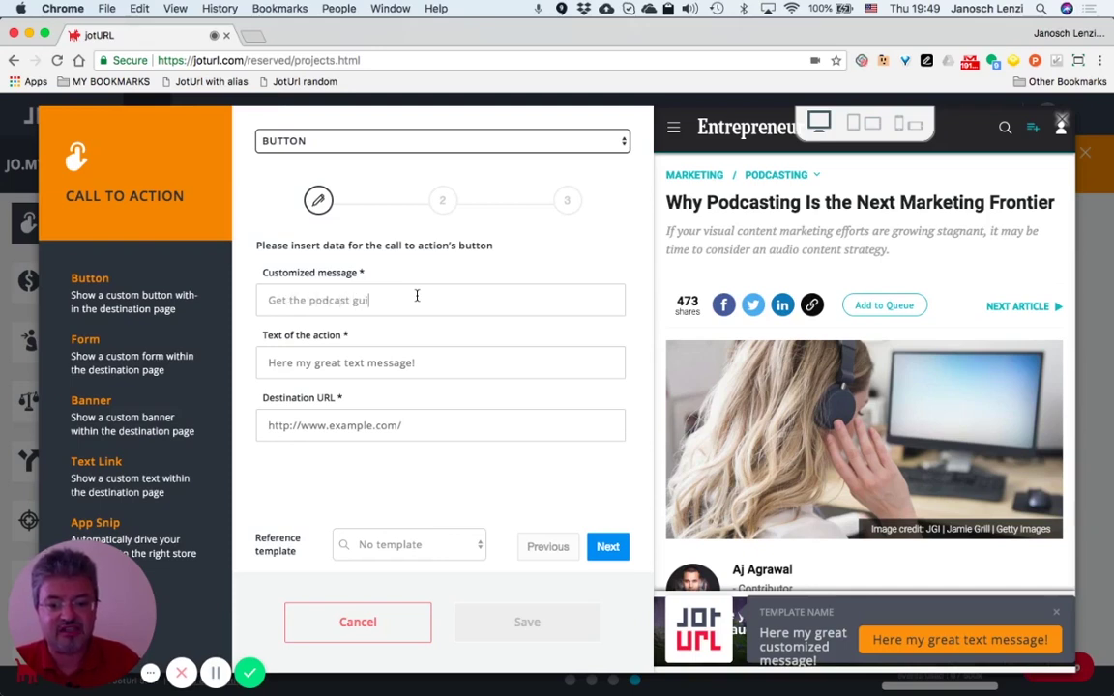
click(334, 366)
text(download it)
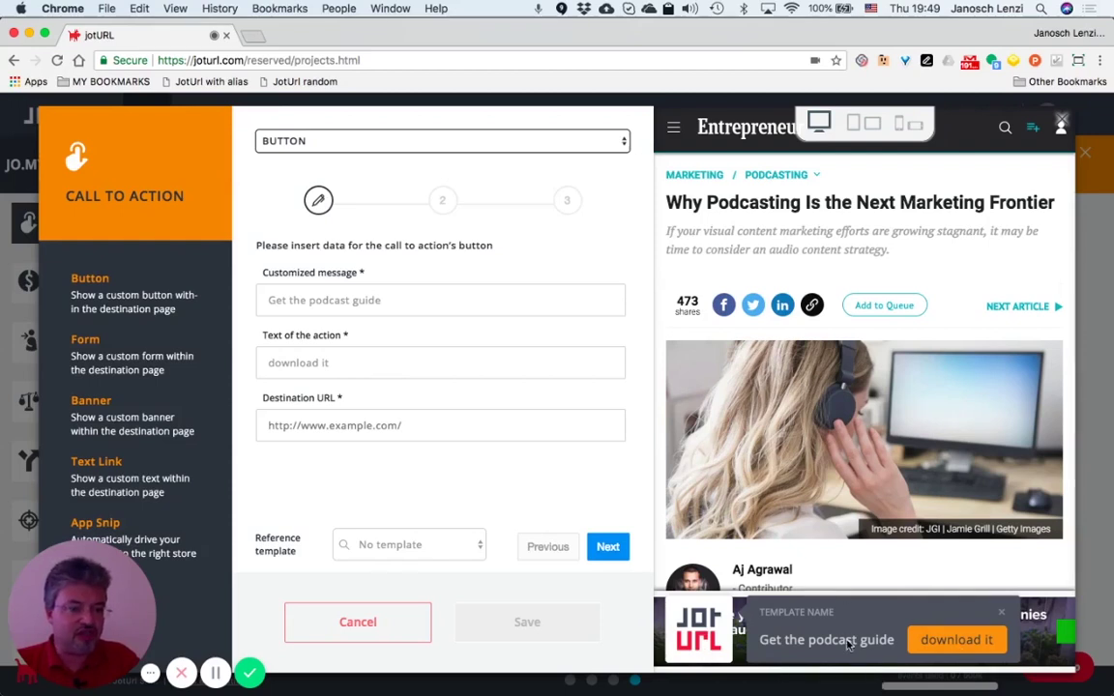
click(409, 427)
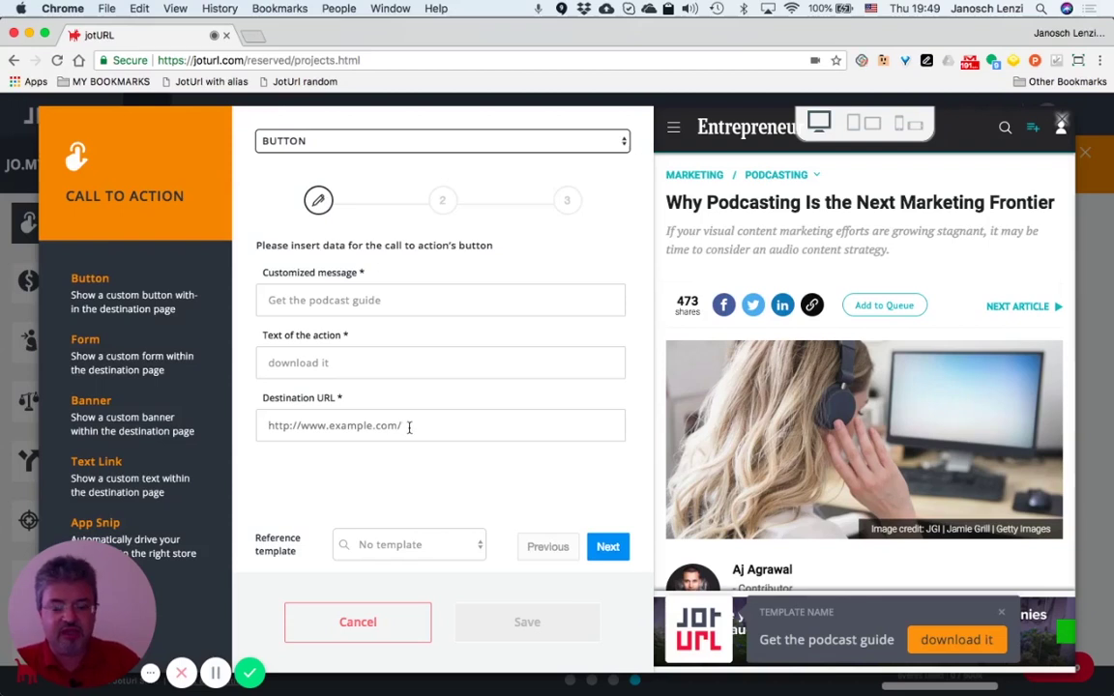
text(http:/)
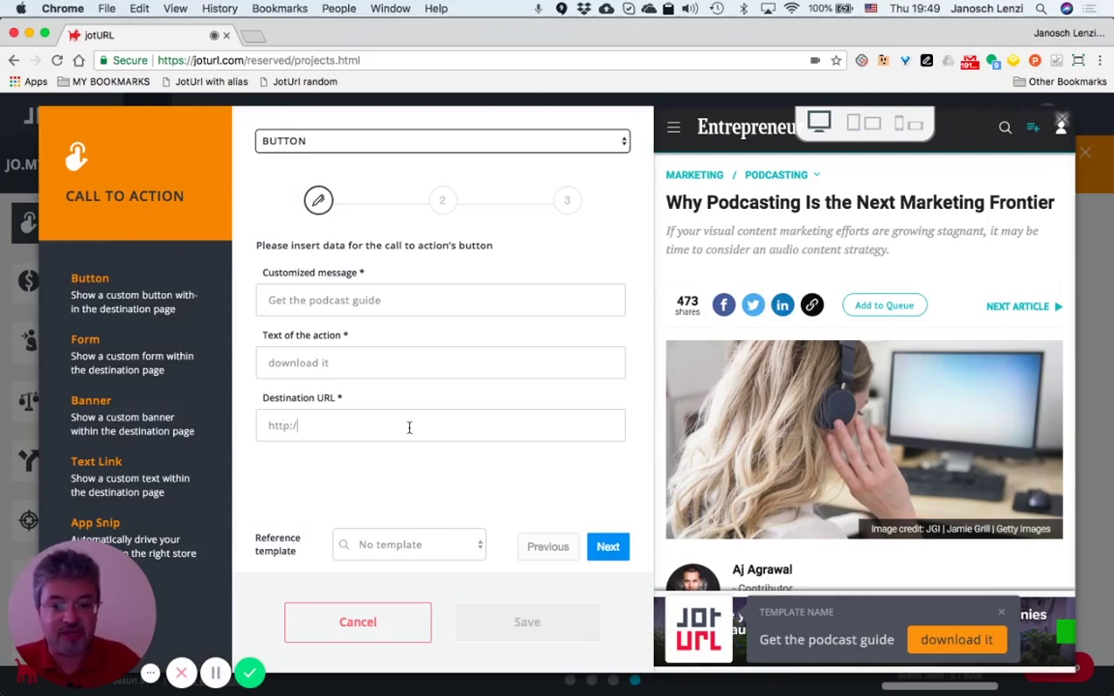
text(/www)
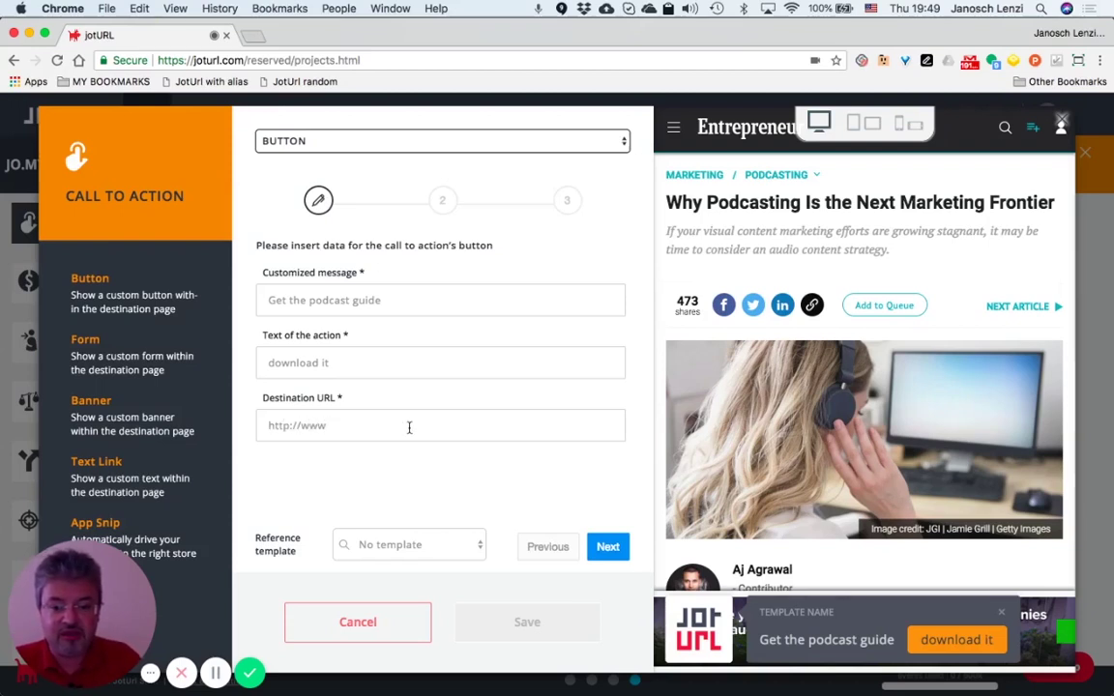
text(.joturl)
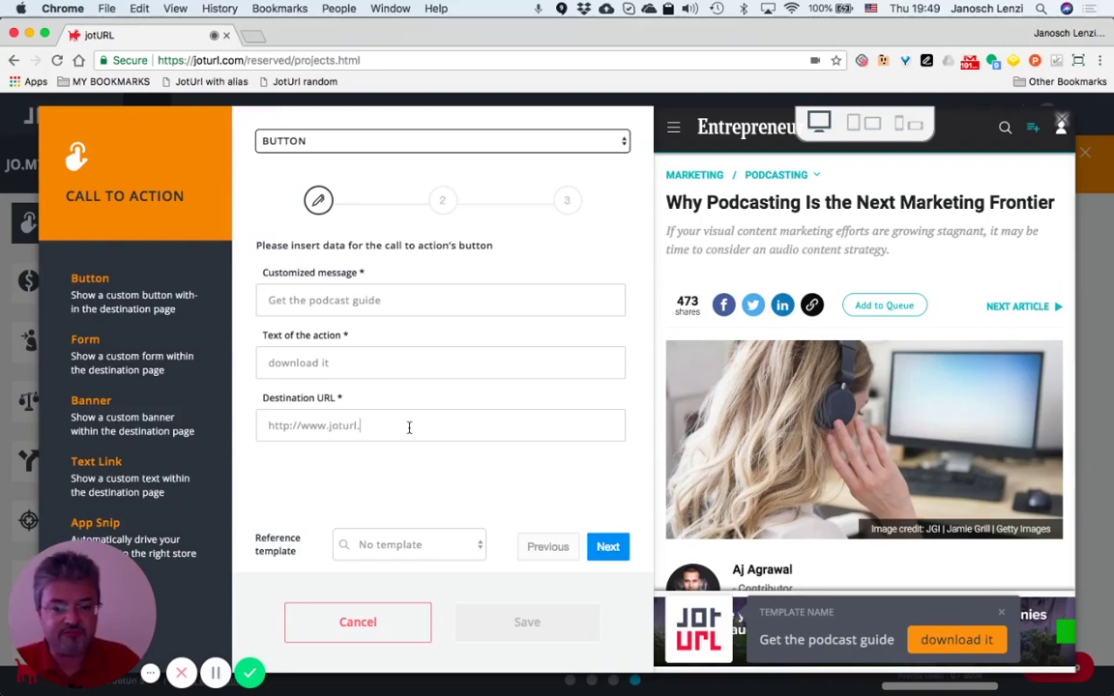
text(.com)
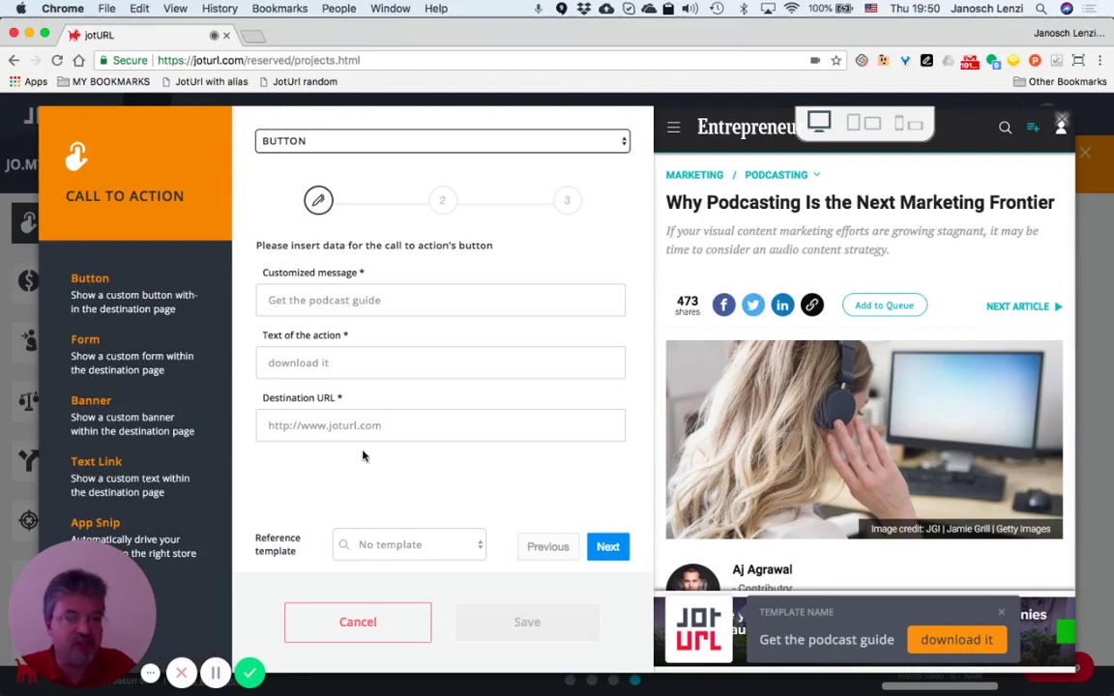
click(606, 550)
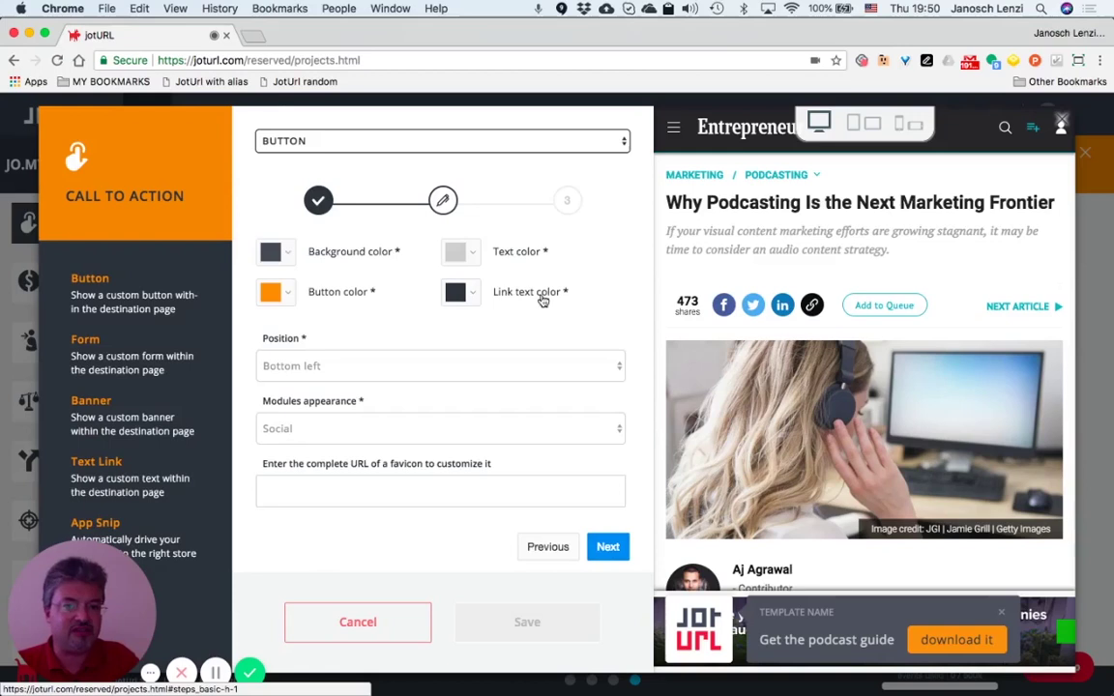
Set the button color to bright green and the link text color to near-white #f5f8fd
click(290, 296)
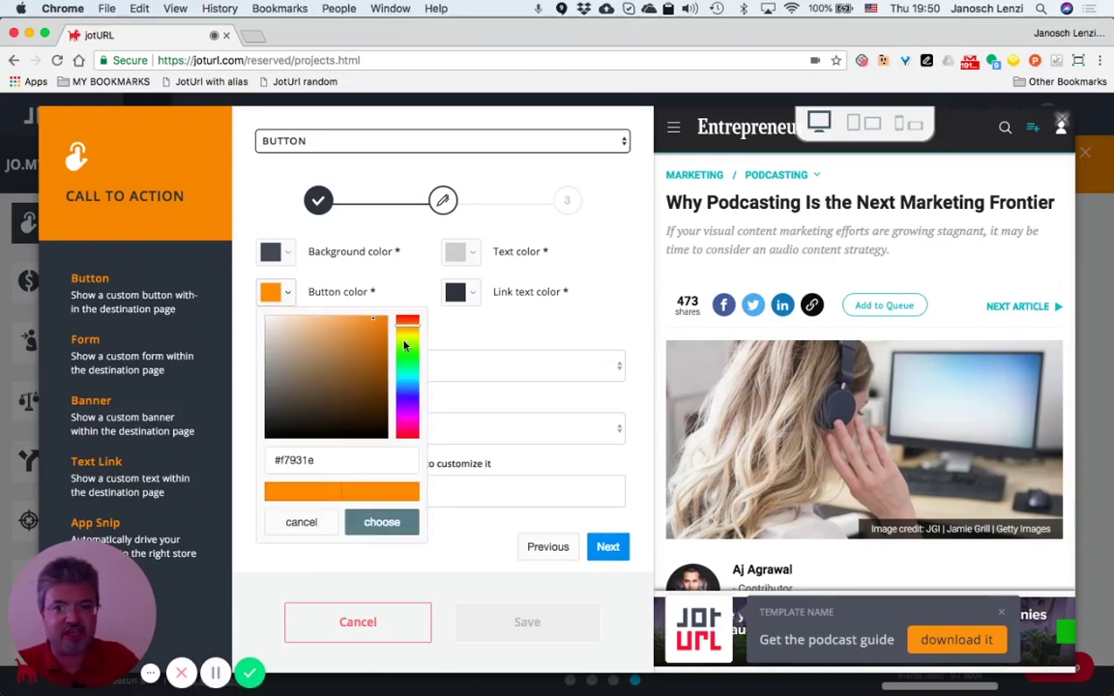
click(411, 363)
click(380, 522)
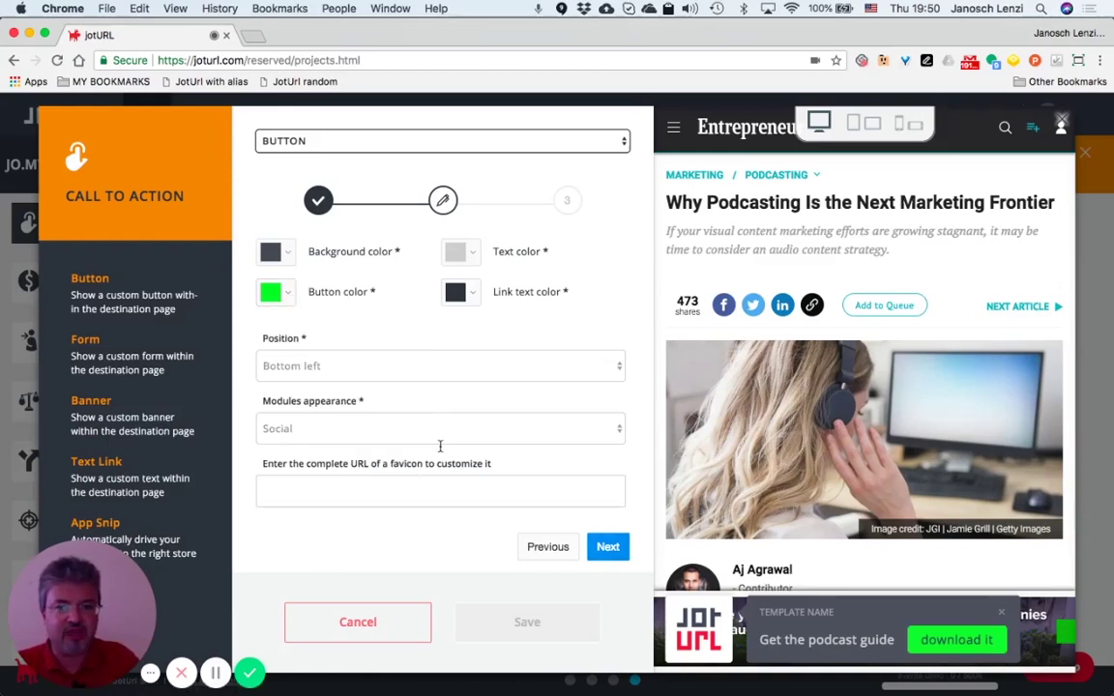
click(473, 293)
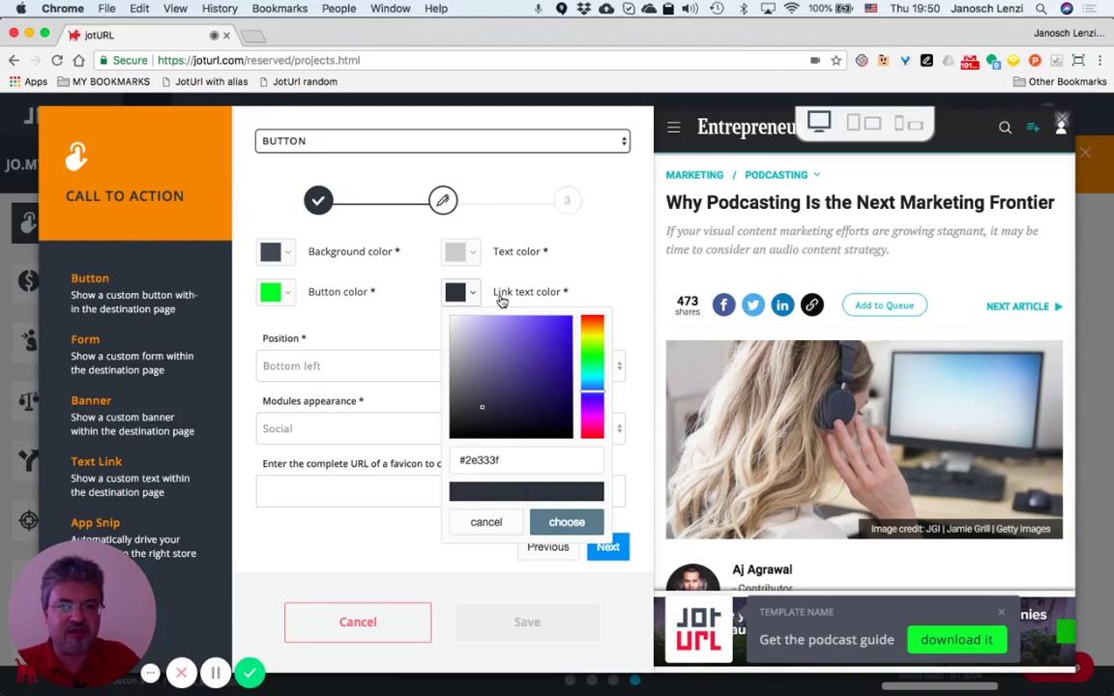
click(454, 320)
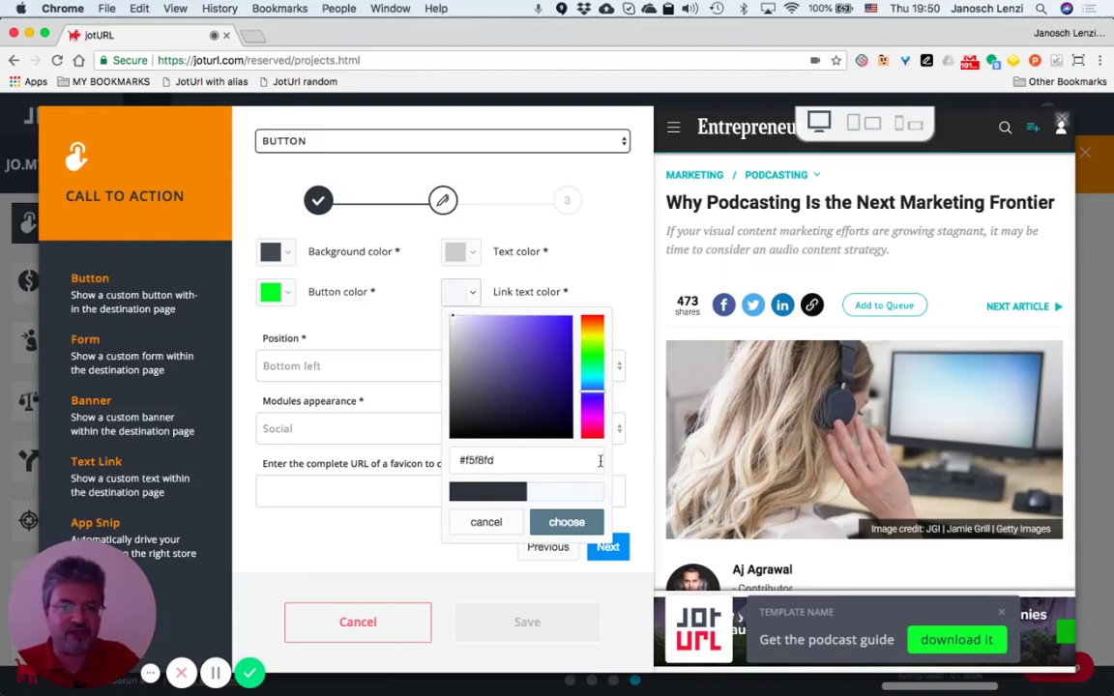
click(567, 523)
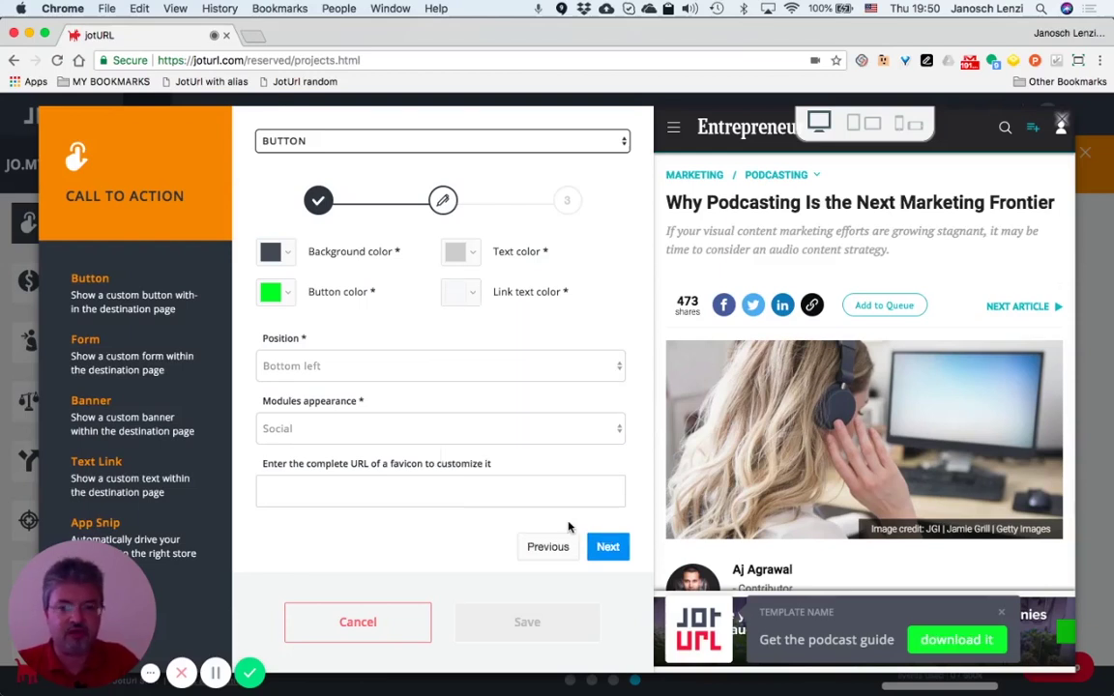
Review the position options and try the Full width, Smooth corners and Rounded corners module appearances, restoring Social at the end
click(316, 369)
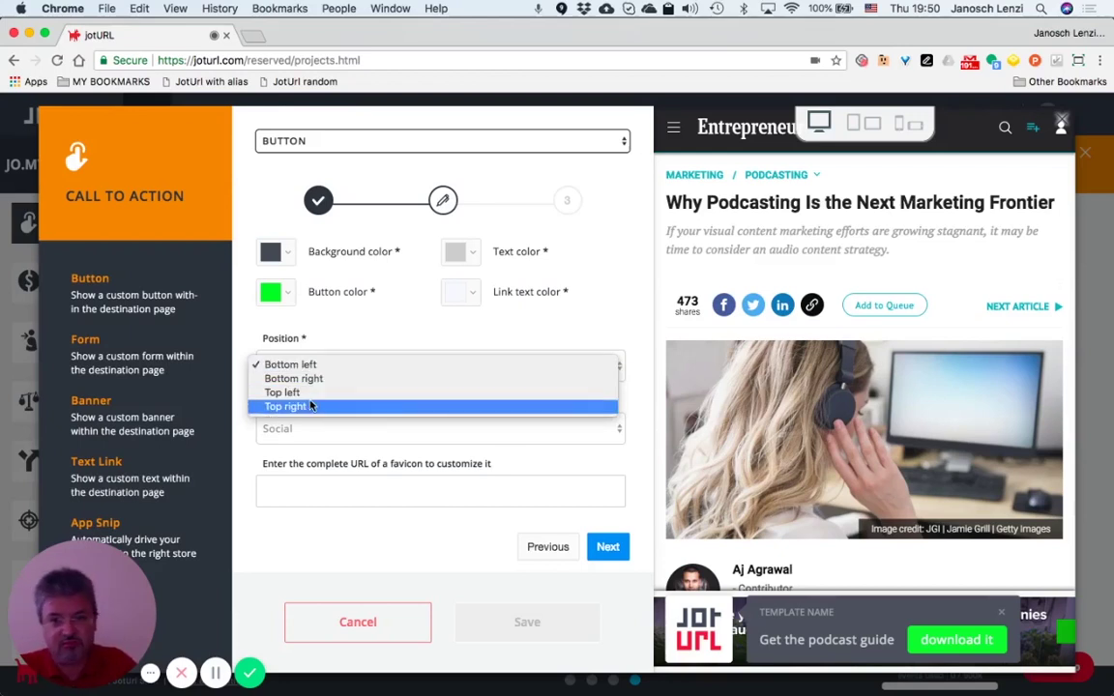
click(355, 330)
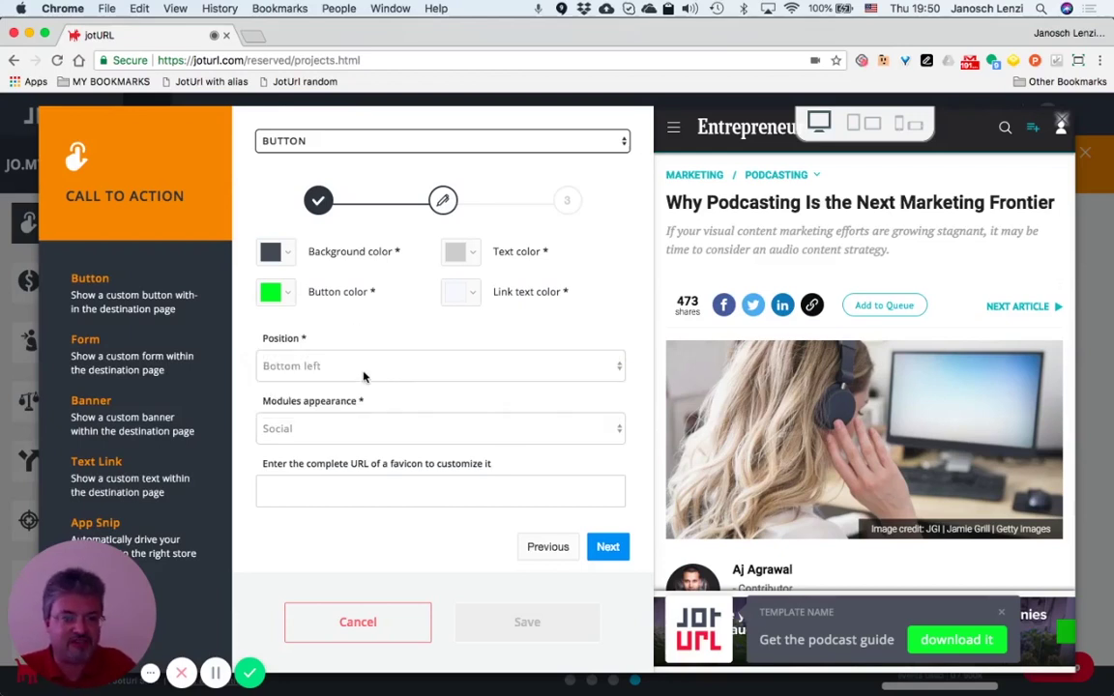
click(321, 433)
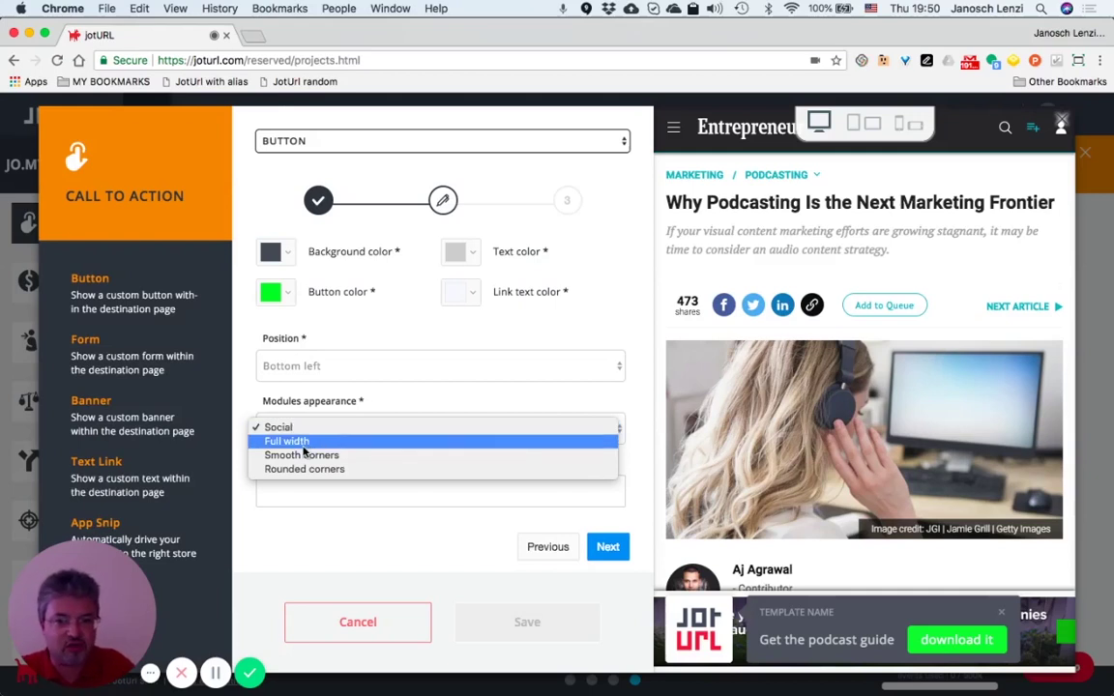
click(290, 442)
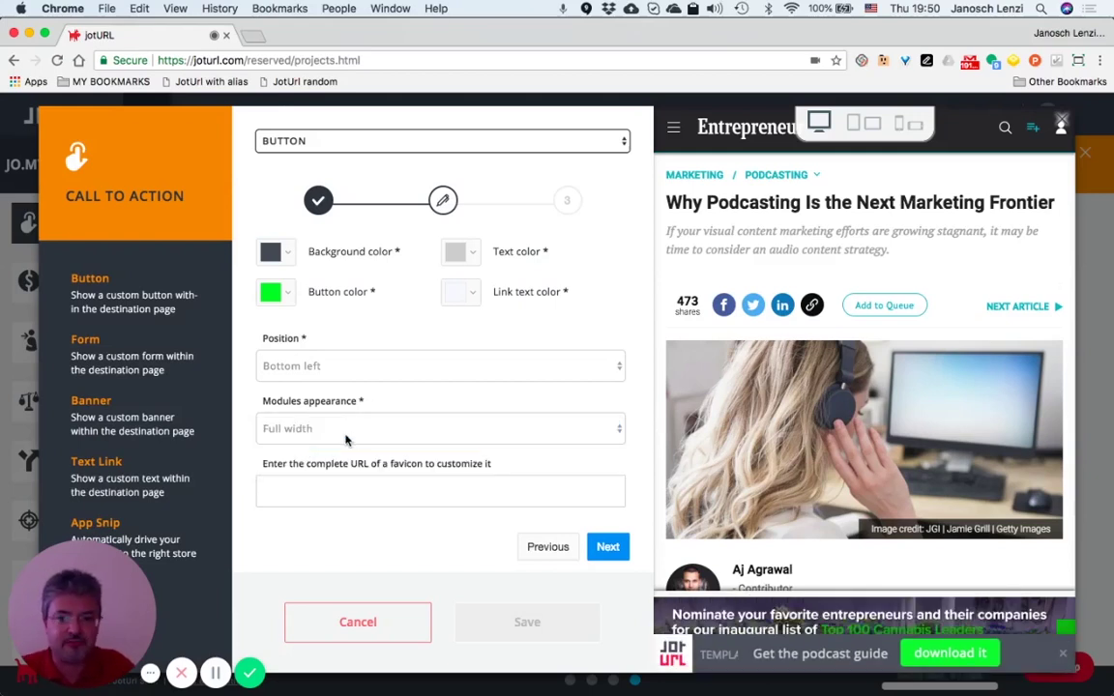
click(290, 431)
click(310, 445)
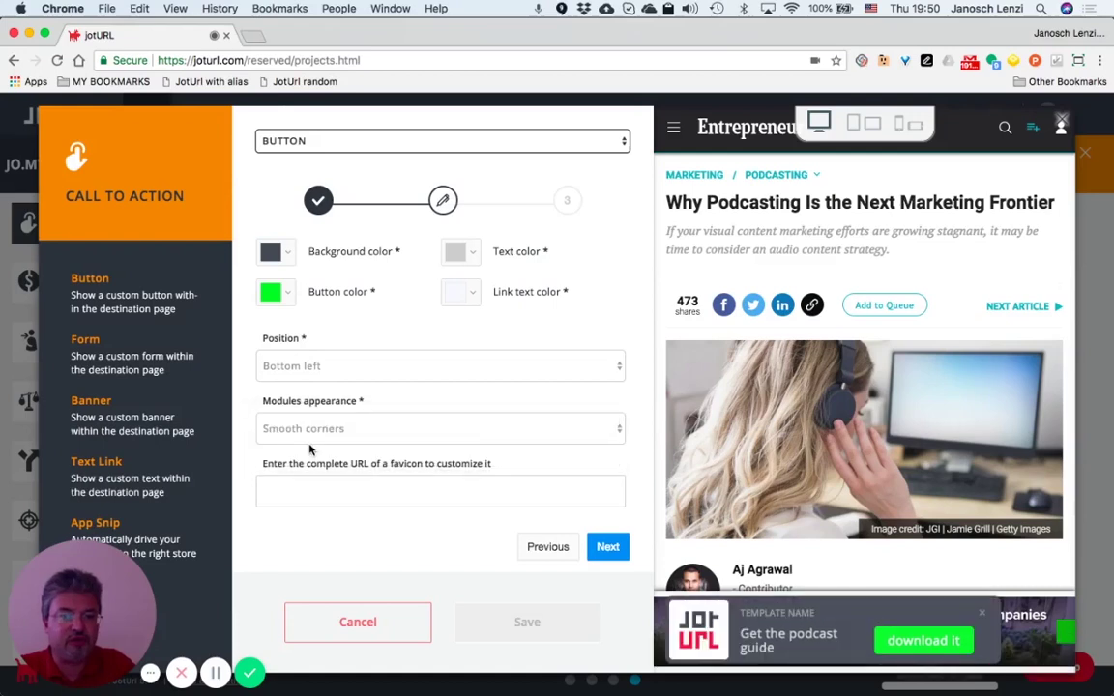
click(367, 434)
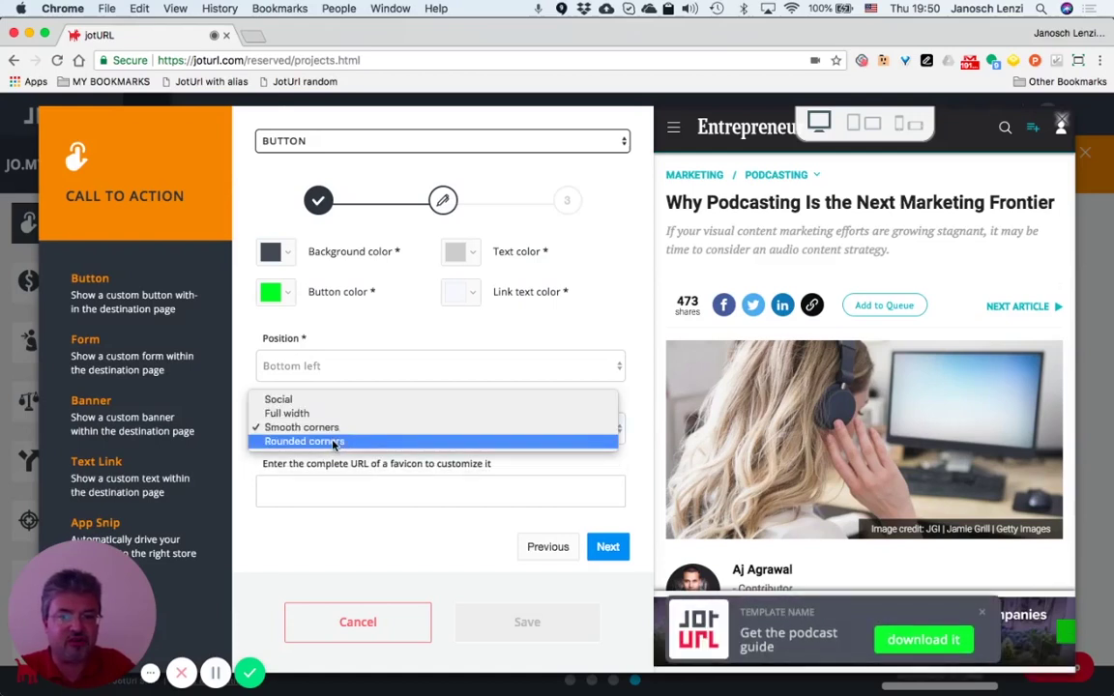
click(333, 442)
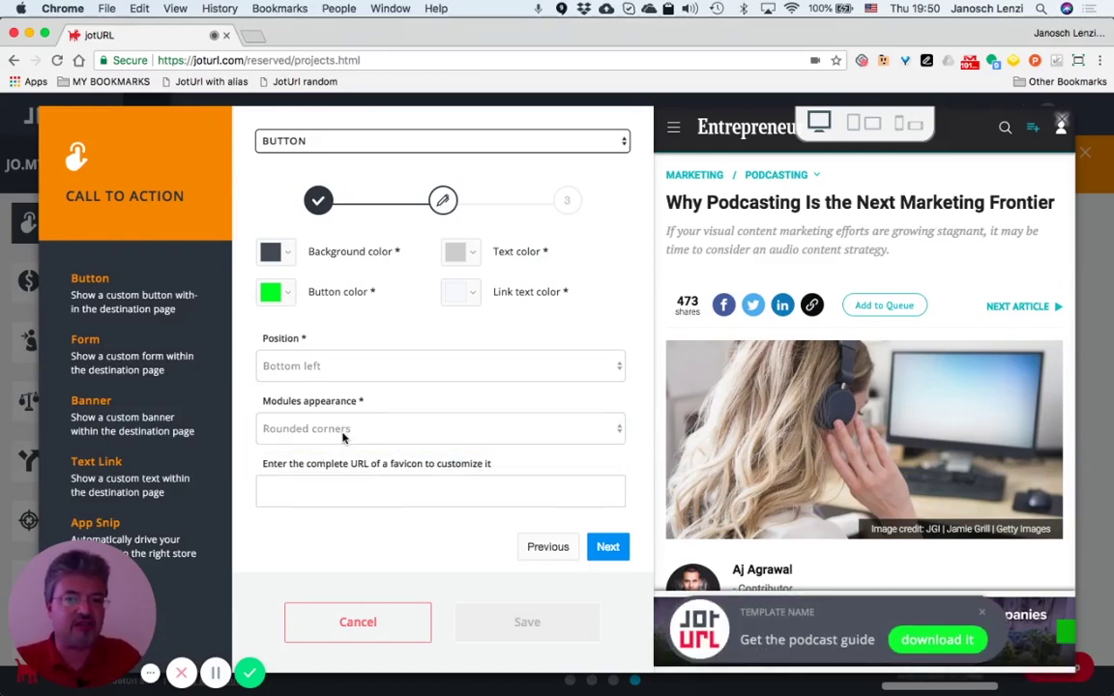
click(340, 434)
click(301, 387)
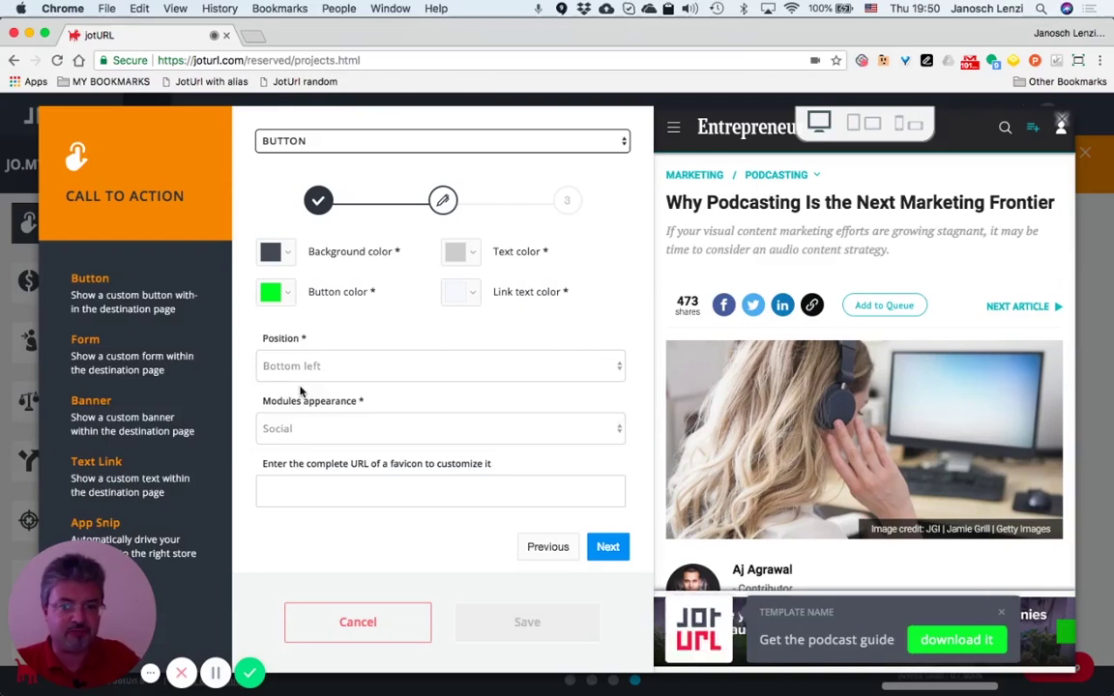
Continue to the final stage of the call to action and name the template "PODCASTING GUIDE"
click(606, 549)
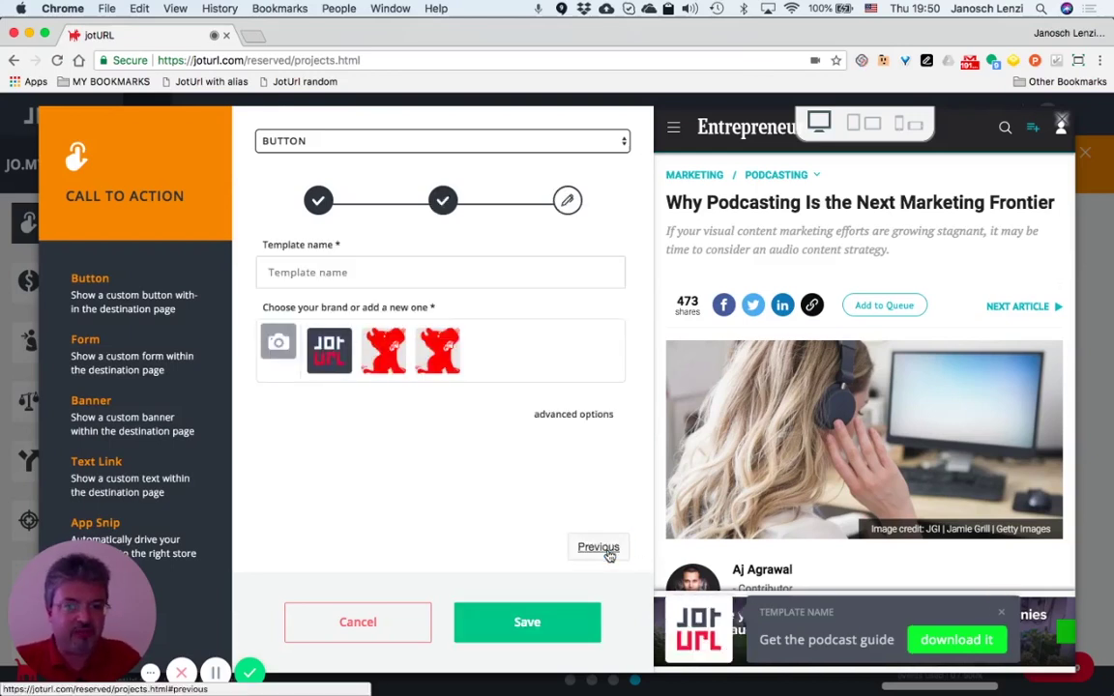
click(391, 278)
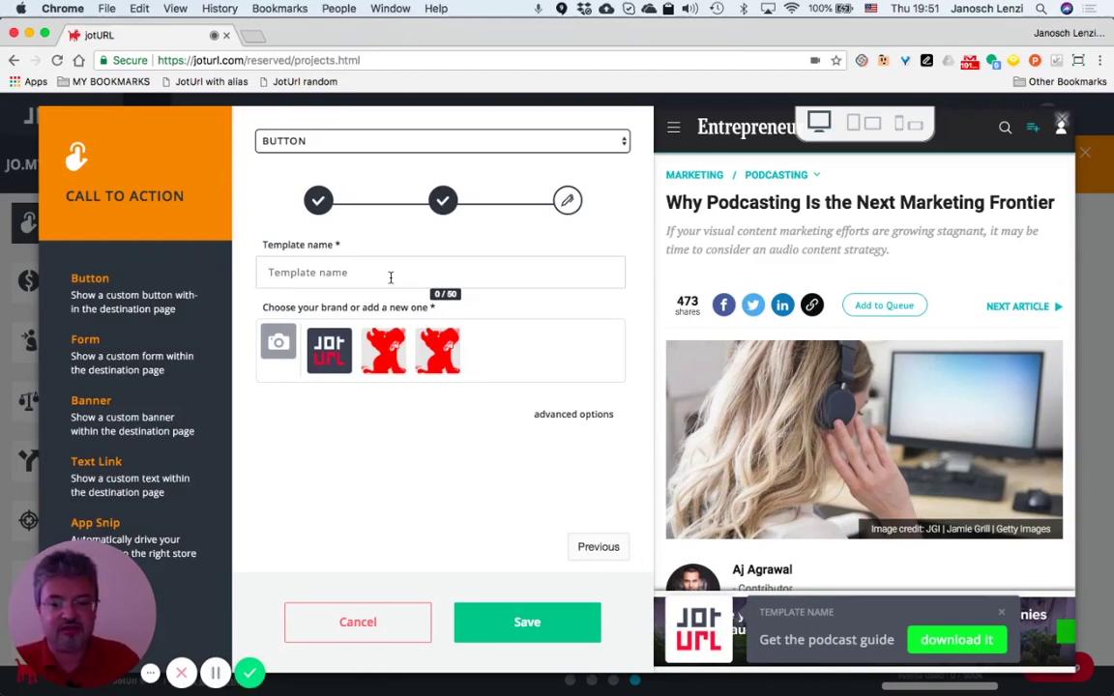
text(PODCA)
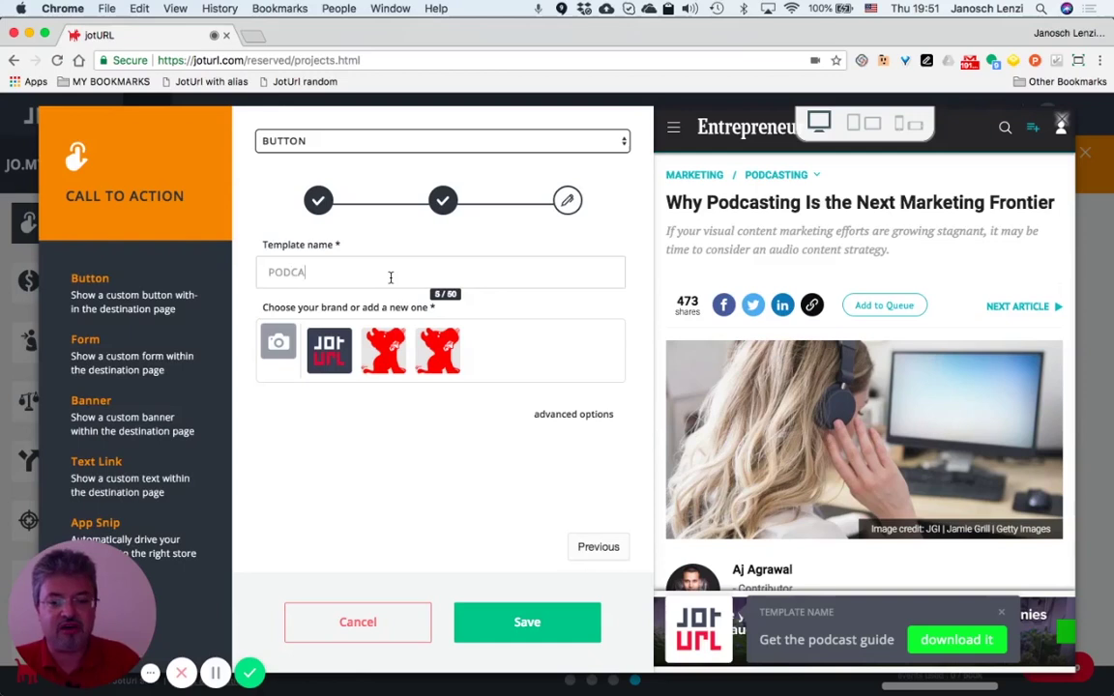
text(STING GUIDE)
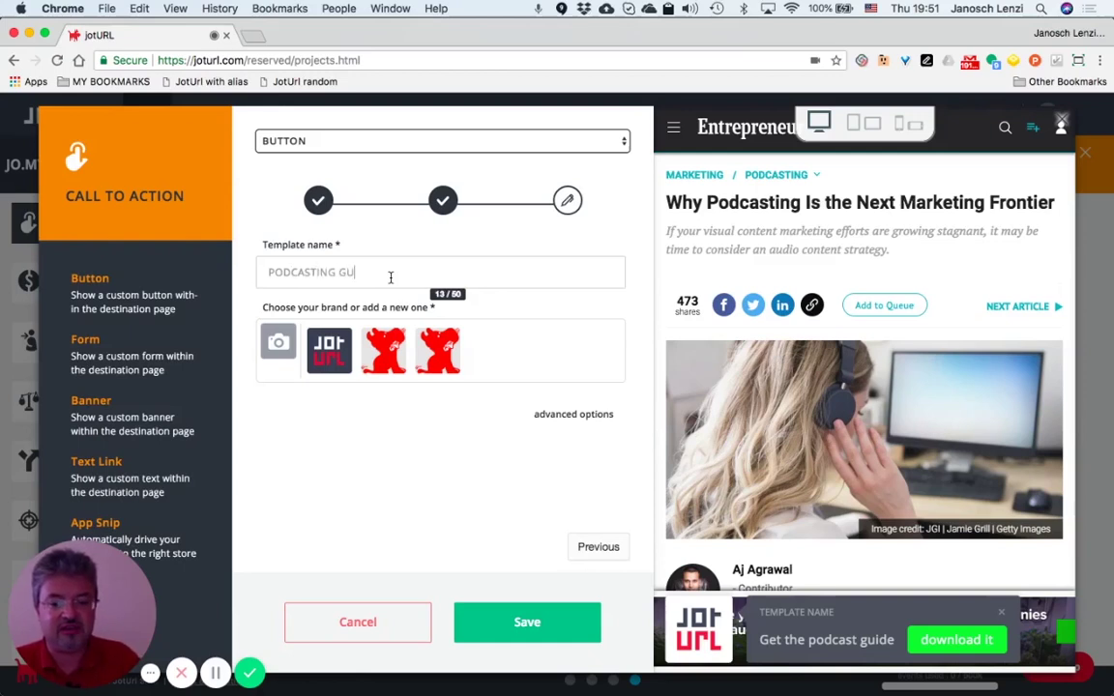
click(389, 458)
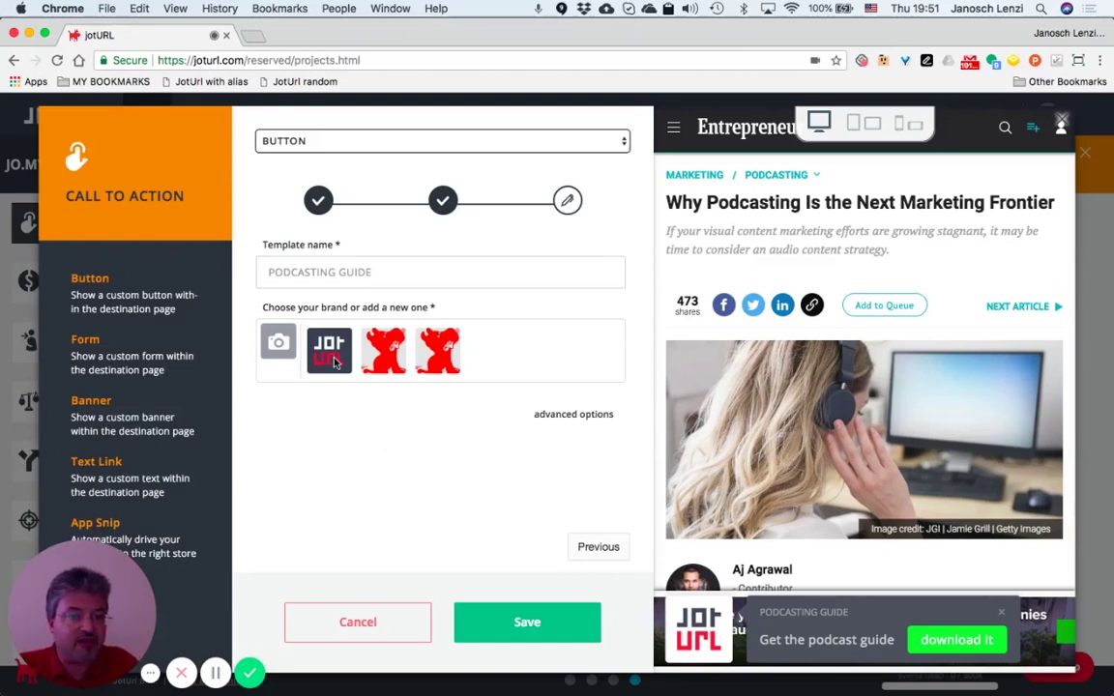
Try the red dog logo as the brand, select the JotUrl logo instead, and open the form for adding a new brand
click(447, 363)
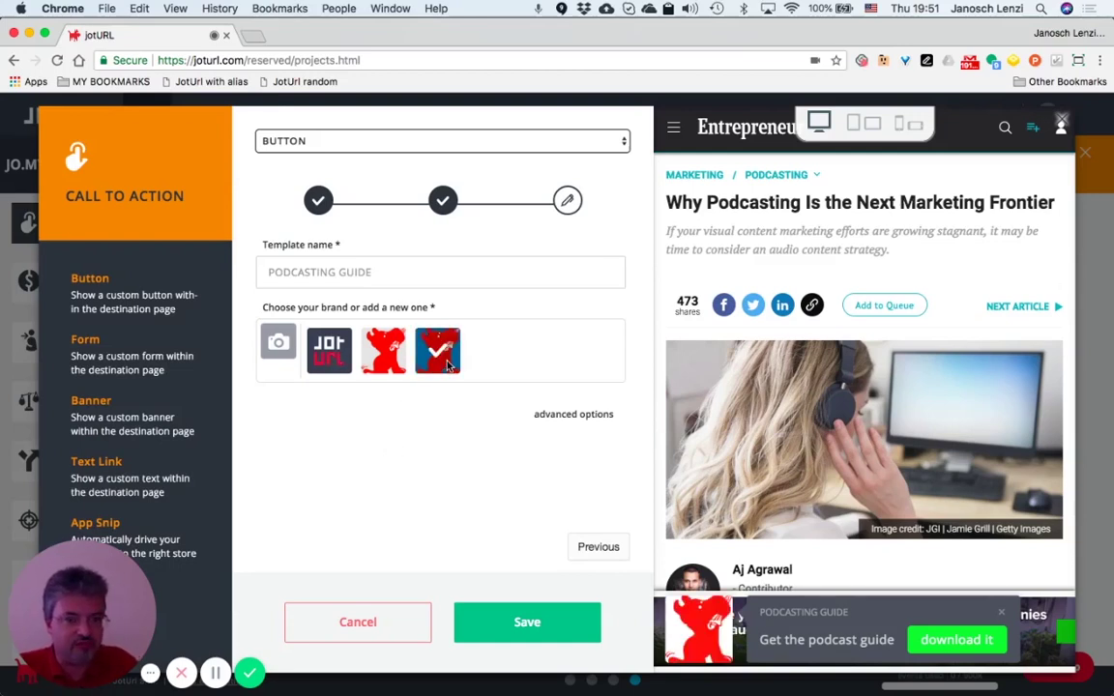
click(331, 356)
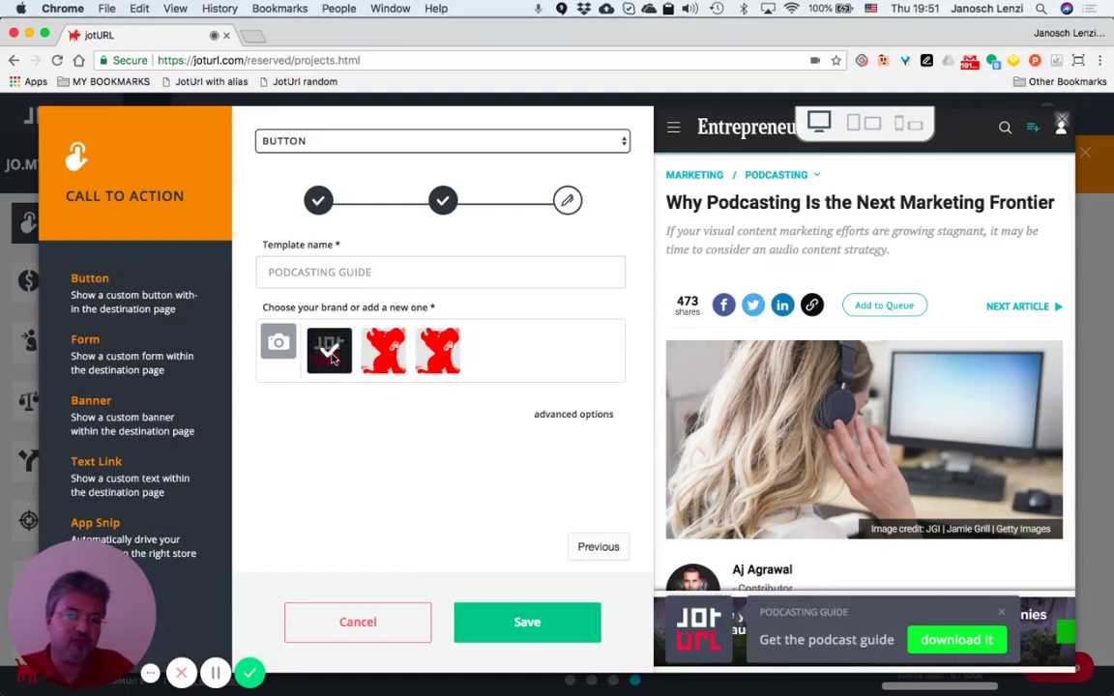
click(277, 345)
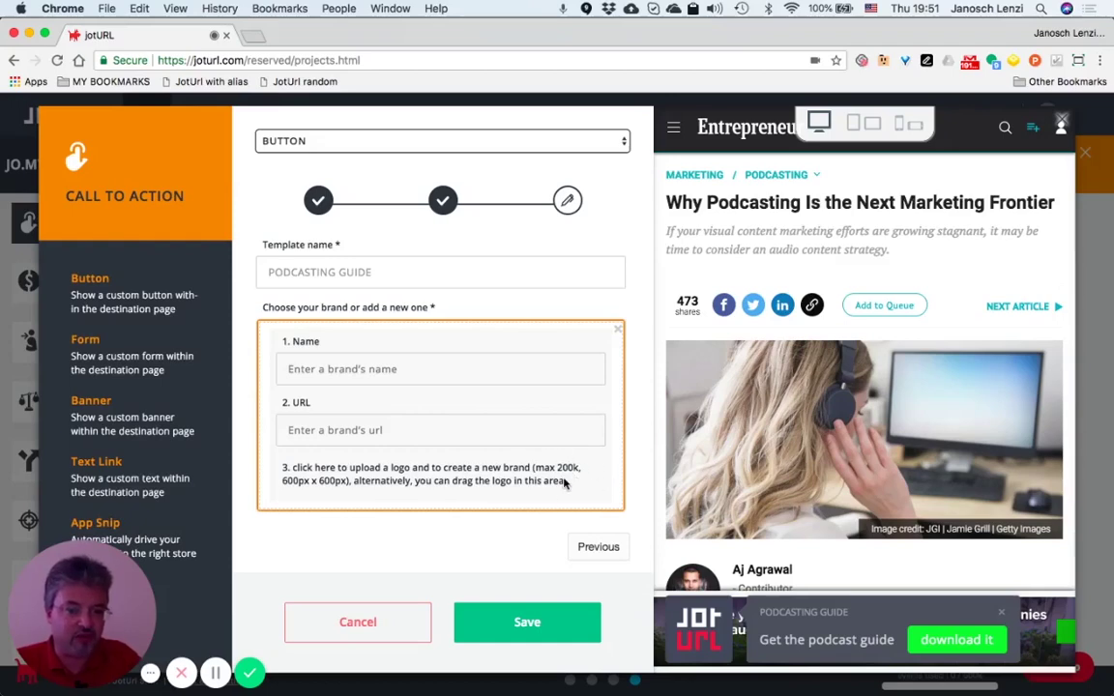
Save the call to action template, connect it to the jo.my/podcasting tracking link, and return to the Good news project's link list
click(535, 639)
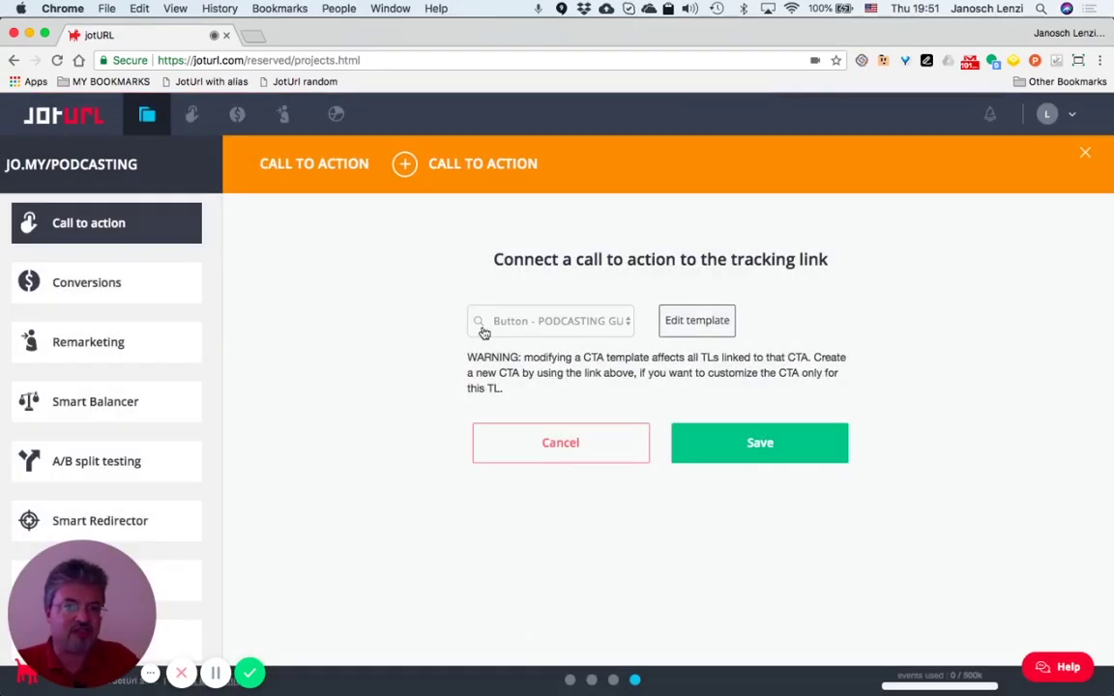
click(761, 445)
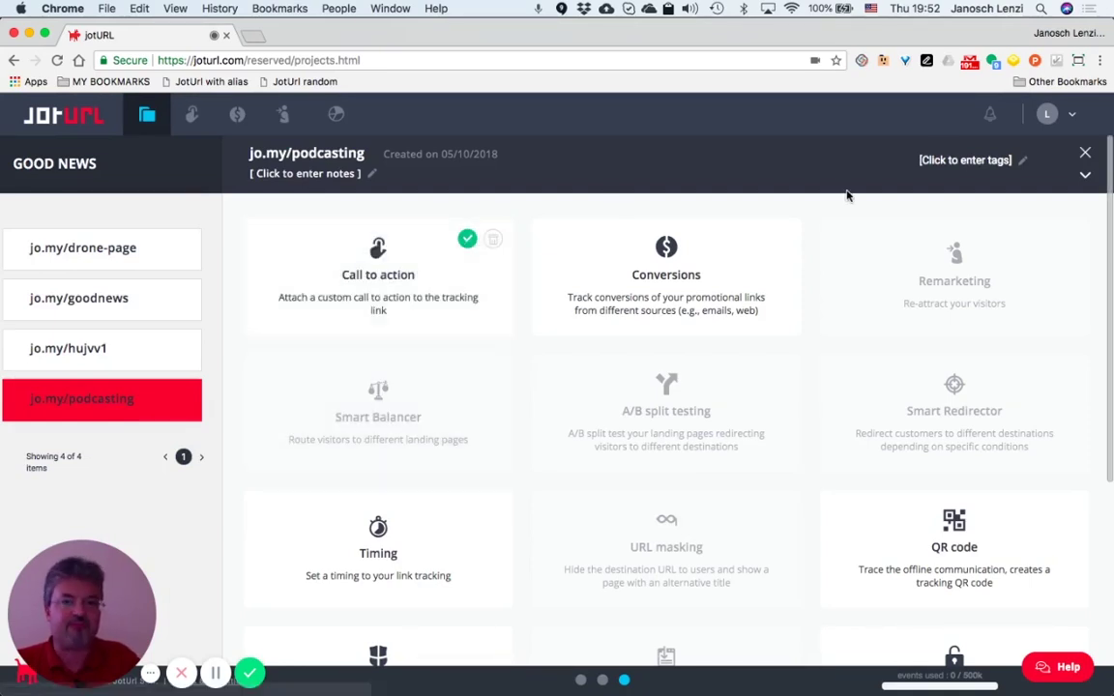
click(1085, 153)
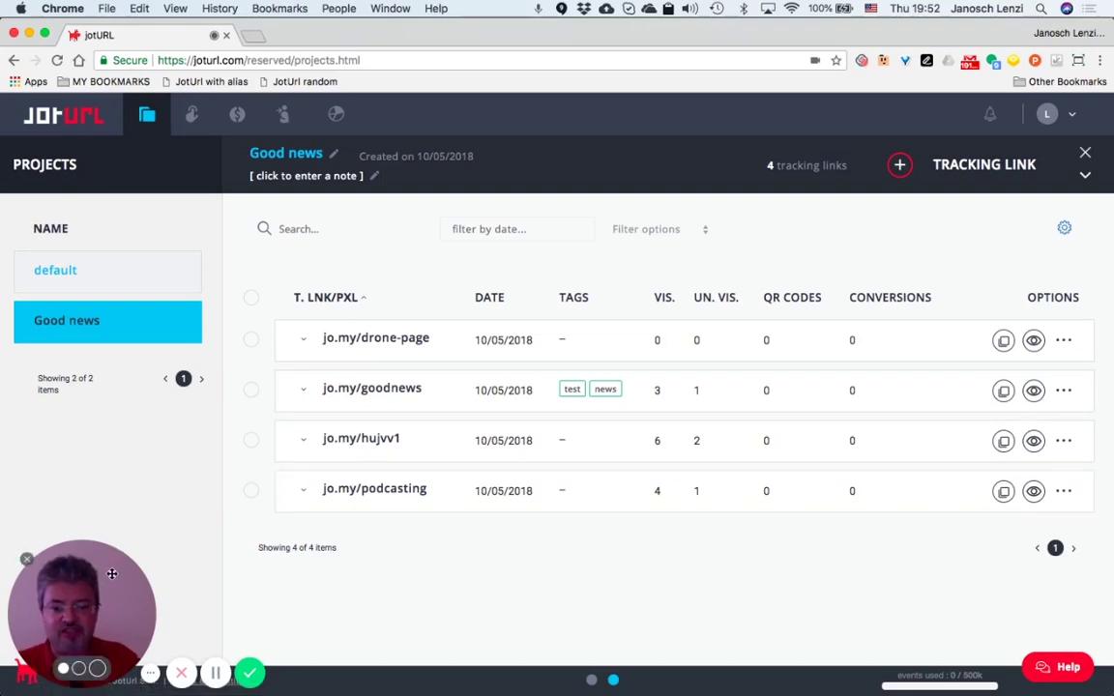
drag(113, 573, 791, 595)
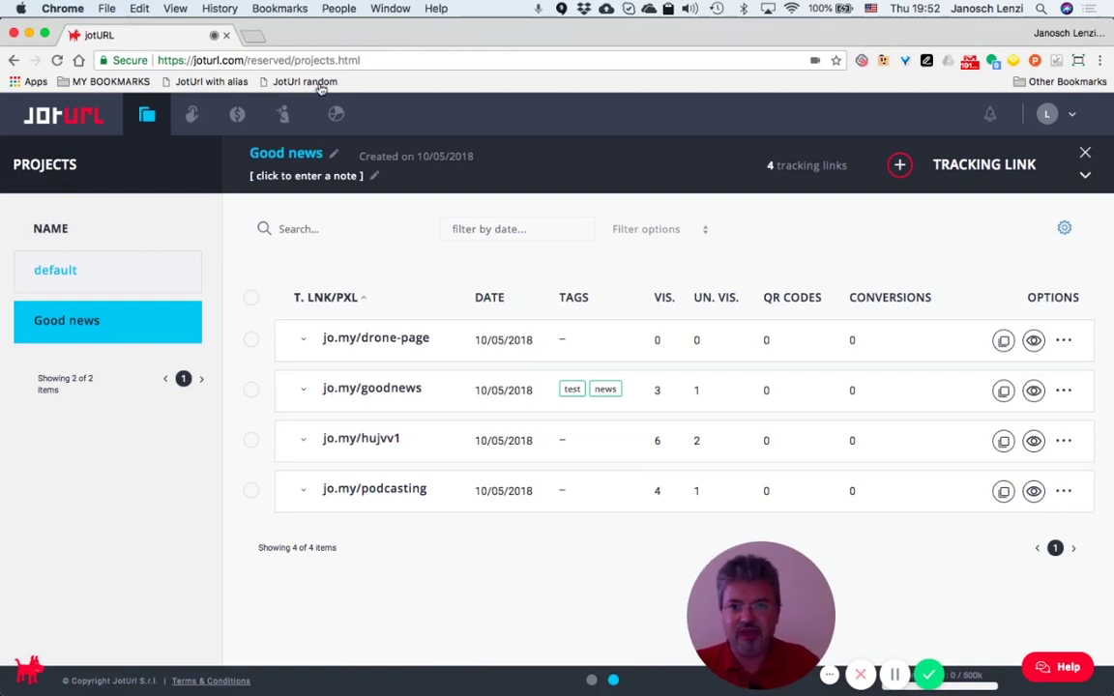
click(258, 36)
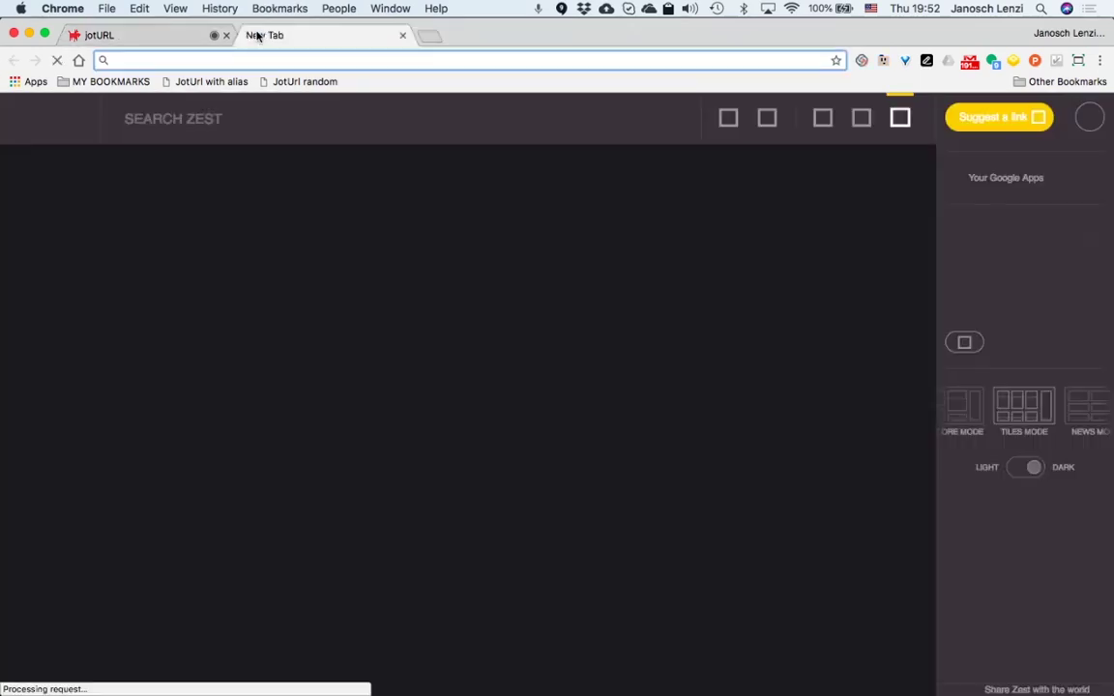
text(http://jo.my/podcasting)
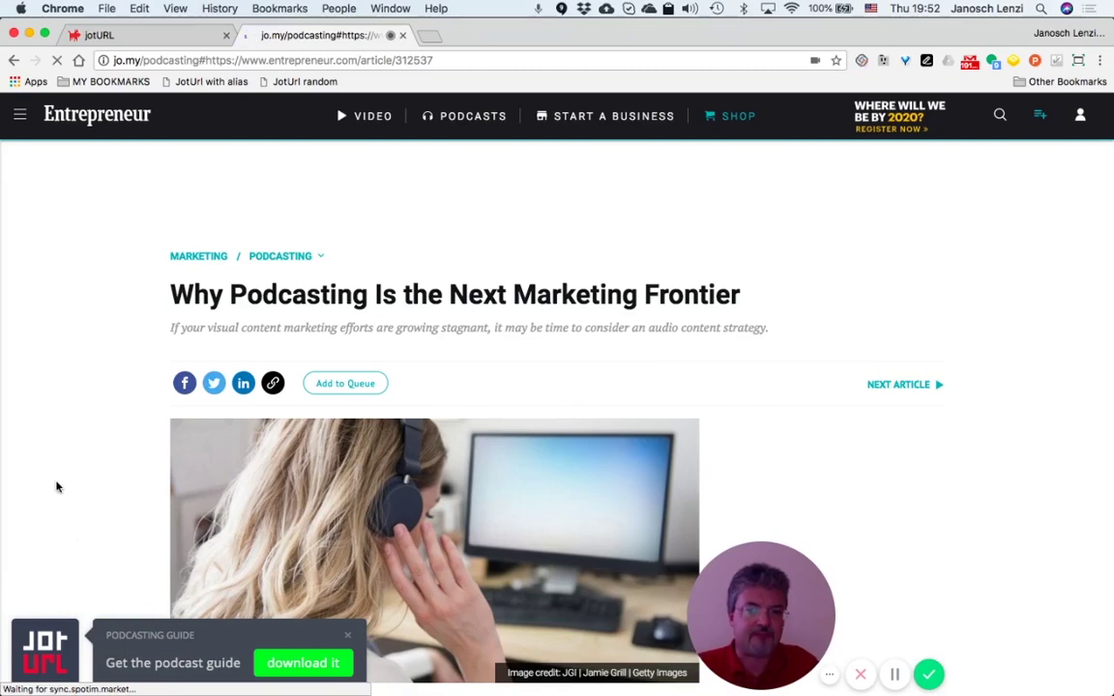
Return to the JotUrl dashboard and open the Call to Actions section
click(123, 36)
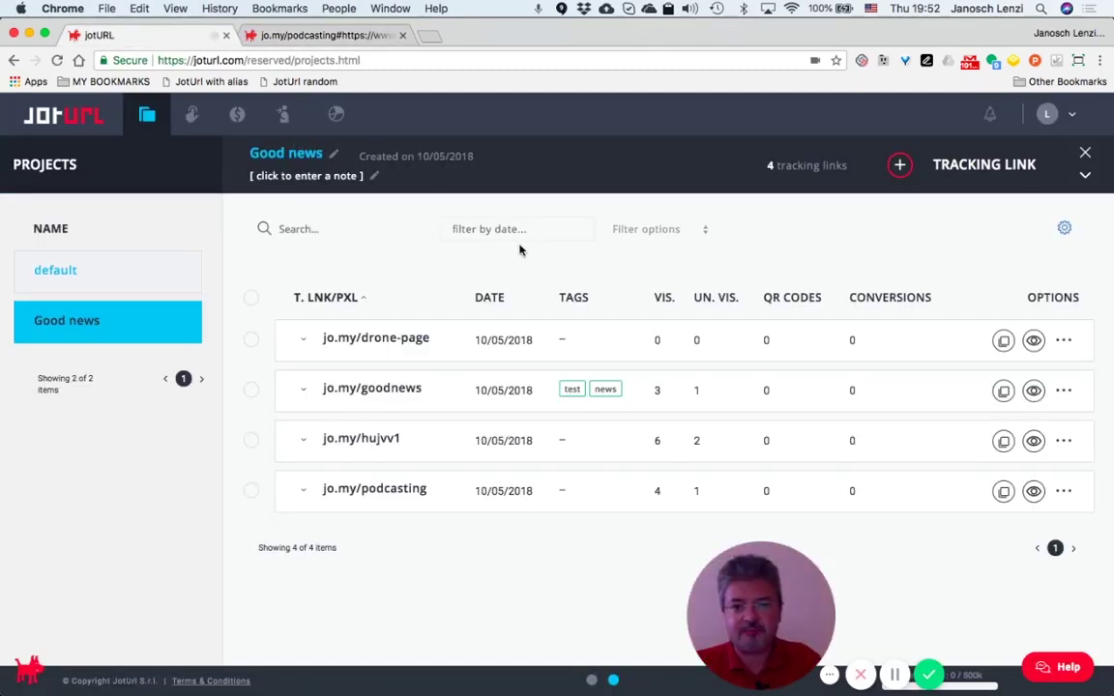
click(195, 115)
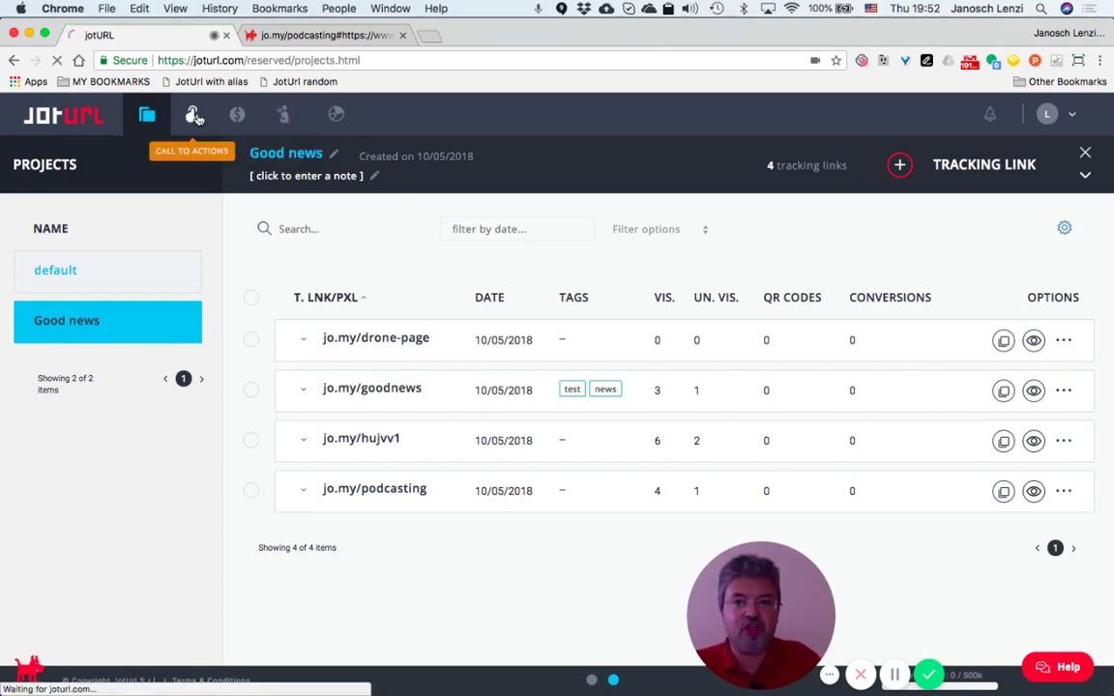